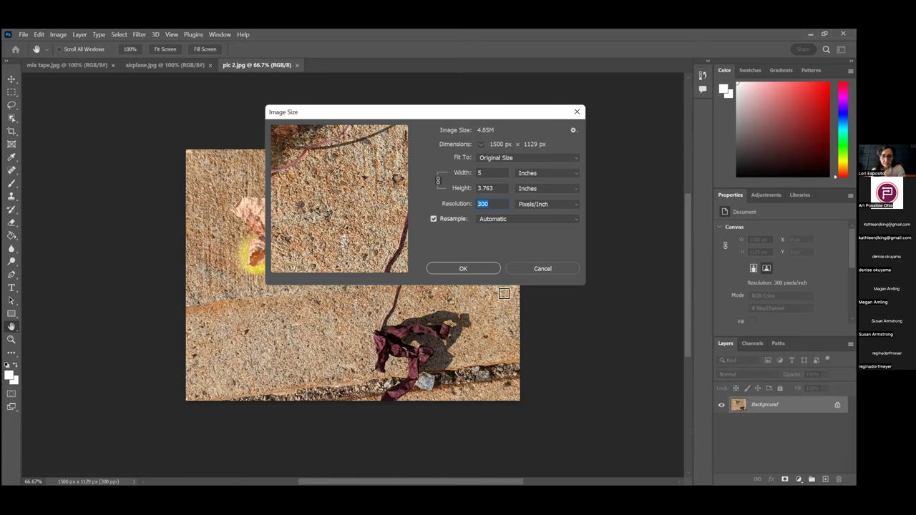
Apply the image size of 5 by 3.763 inches at 300 pixels/inch to the photo.
left_click(480, 267)
key("c")
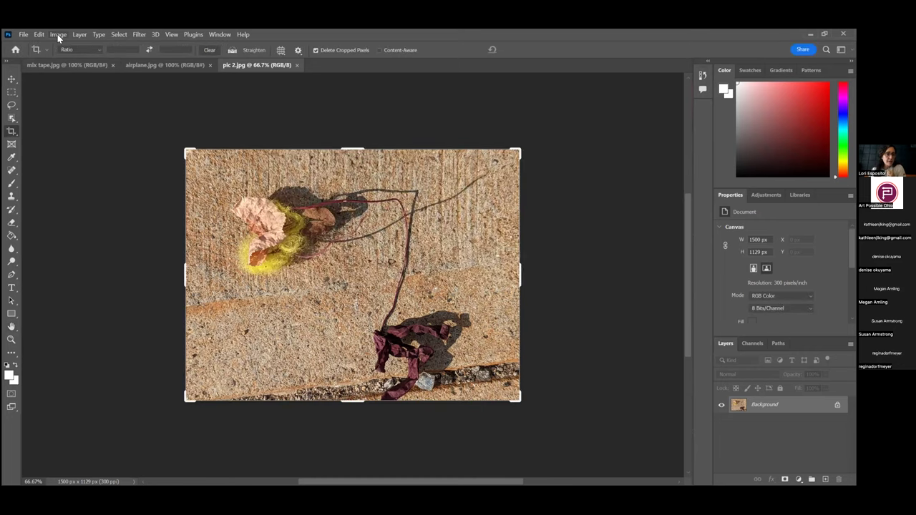
Open the Levels adjustment for the photo.
left_click(57, 35)
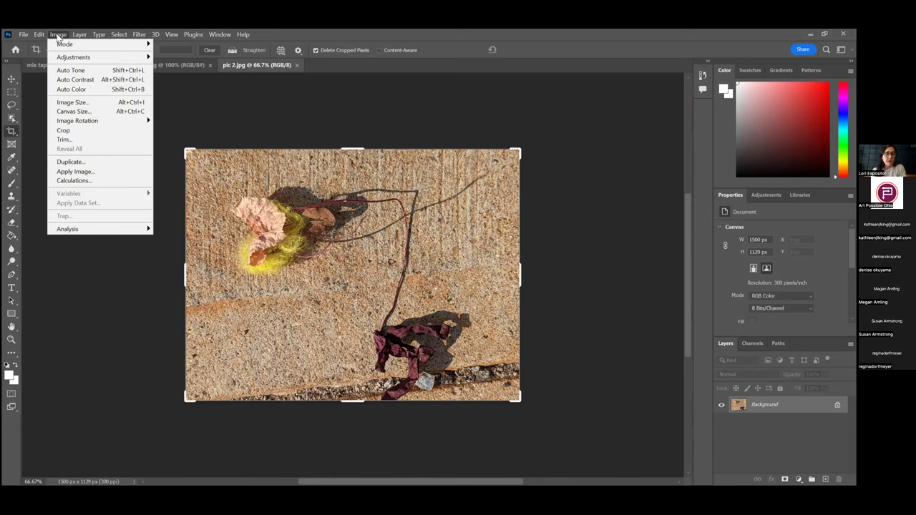
mouse_move(63, 62)
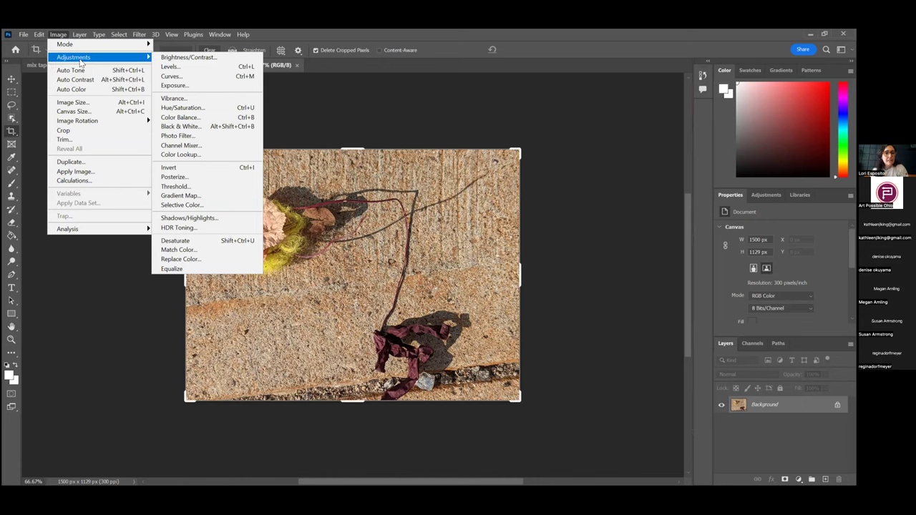
left_click(169, 66)
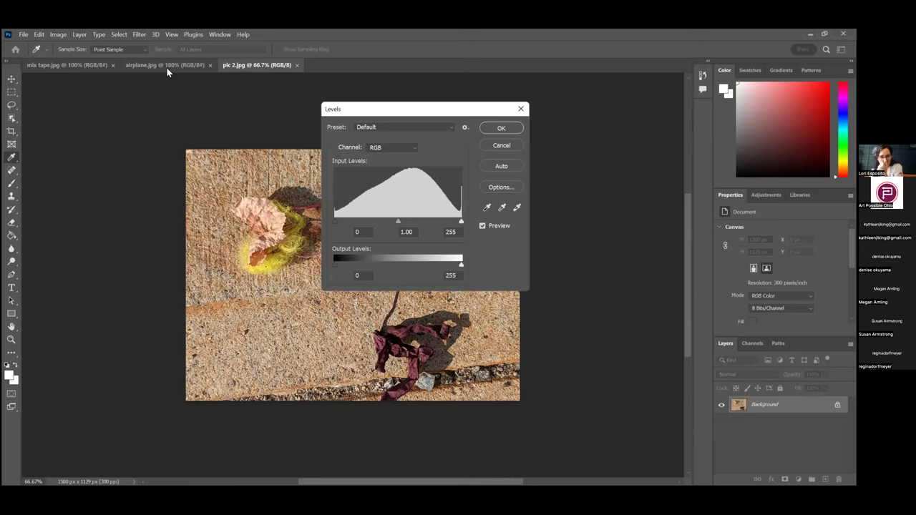
Try lowering the RGB white input level to 177, and restore it to 255.
left_click(398, 224)
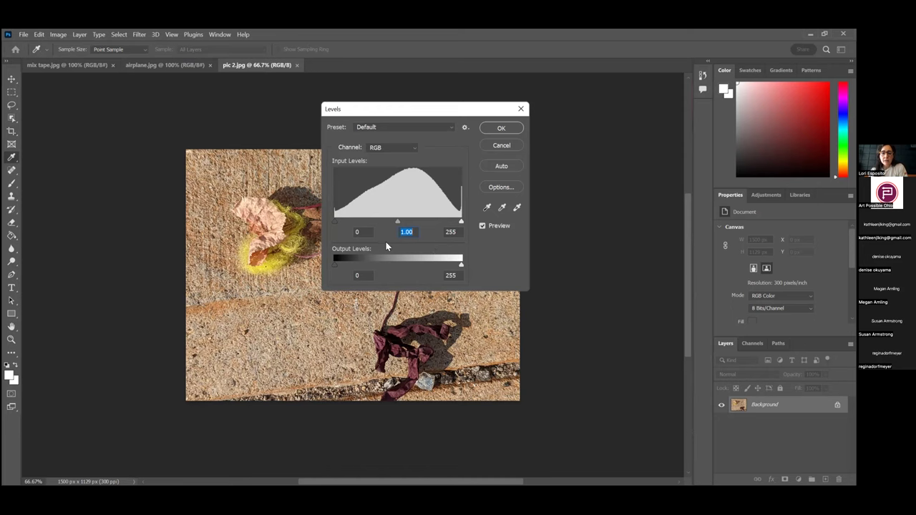
mouse_move(333, 223)
left_mouse_down()
mouse_move(390, 219)
mouse_move(329, 227)
left_mouse_up()
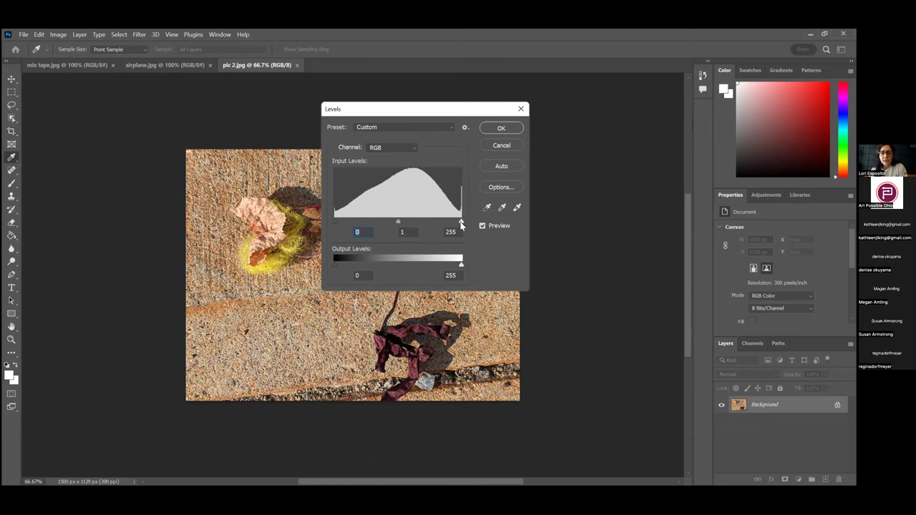
mouse_move(461, 224)
left_mouse_down()
mouse_move(398, 221)
mouse_move(443, 221)
left_mouse_up()
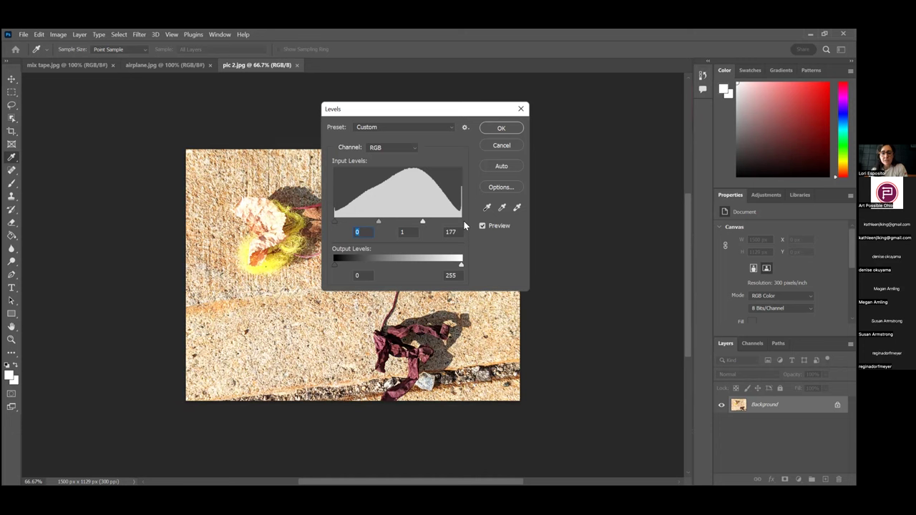
key("Tab")
key("Tab")
type("255")
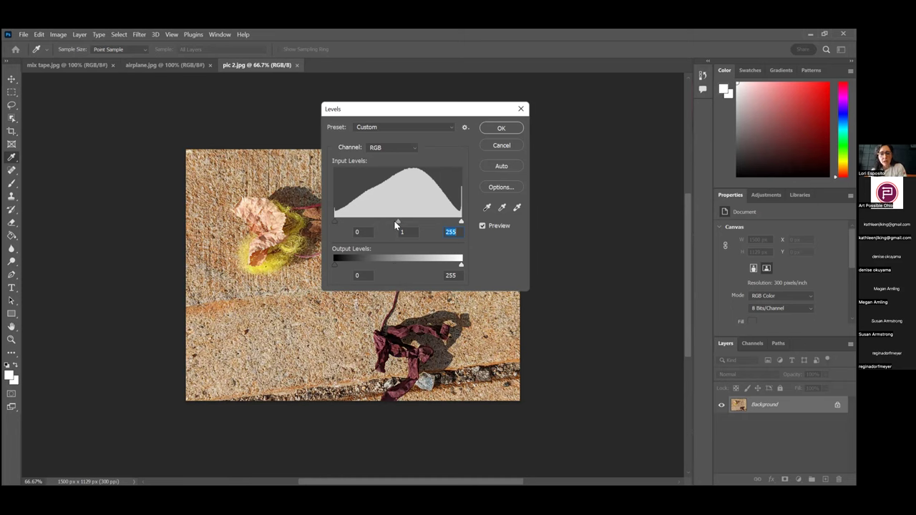
Darken the photo's RGB midtones slightly by setting the midtone input level to 0.96.
left_click_drag(399, 222, 411, 224)
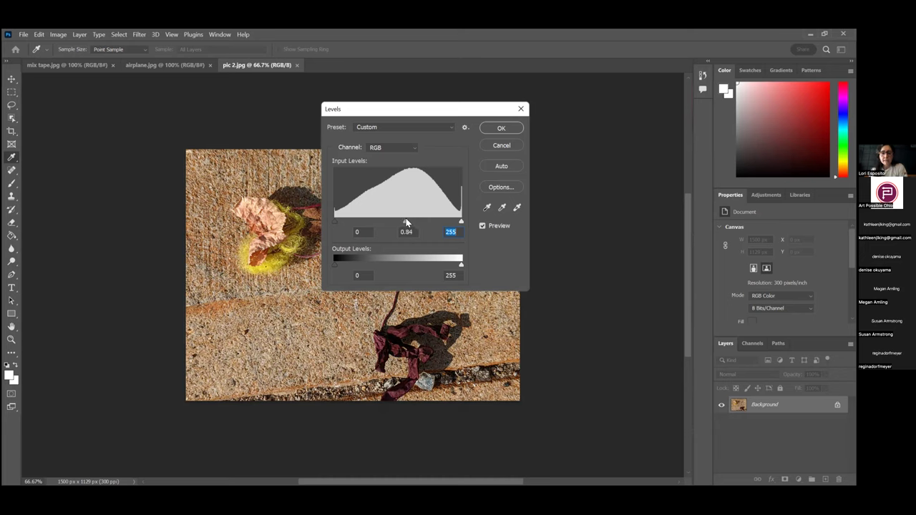
mouse_move(406, 221)
left_mouse_down()
mouse_move(384, 221)
mouse_move(403, 223)
left_mouse_up()
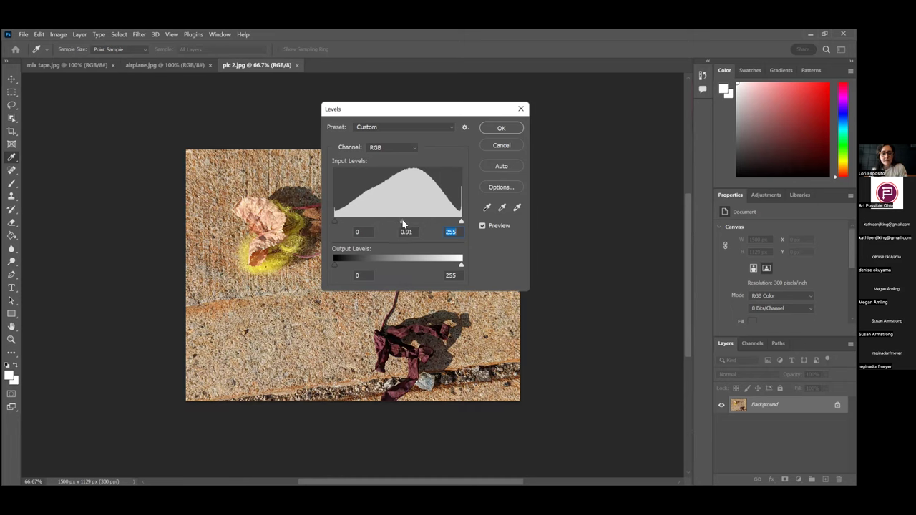
left_click(399, 220)
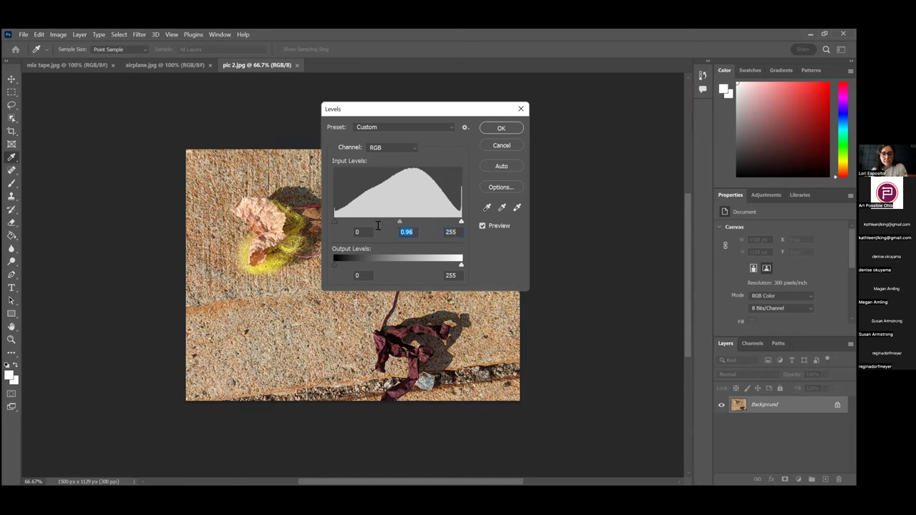
Try a midtone input level of 1.05 on the Red channel, and return it to 1.
left_click(414, 147)
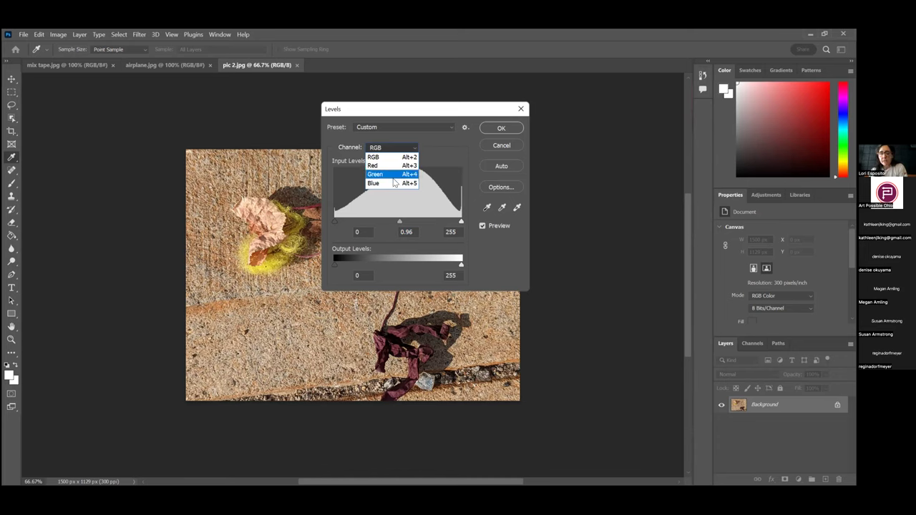
left_click(393, 165)
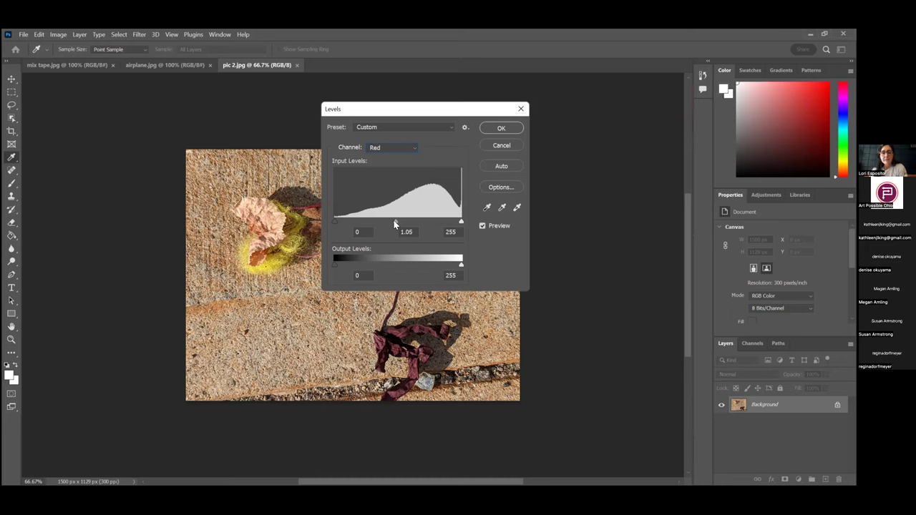
left_click(399, 224)
Set the Blue channel's midtone input level to 1.03 and apply the Levels adjustment.
left_click(415, 147)
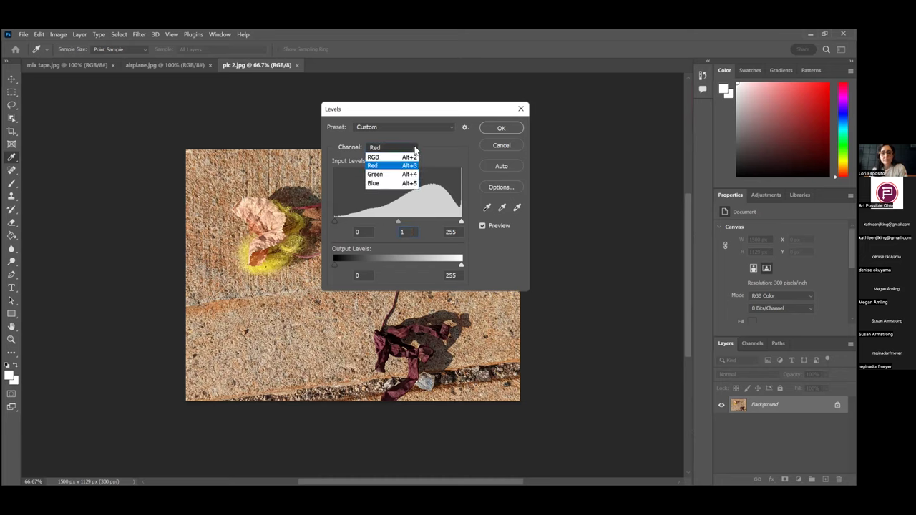
left_click(390, 183)
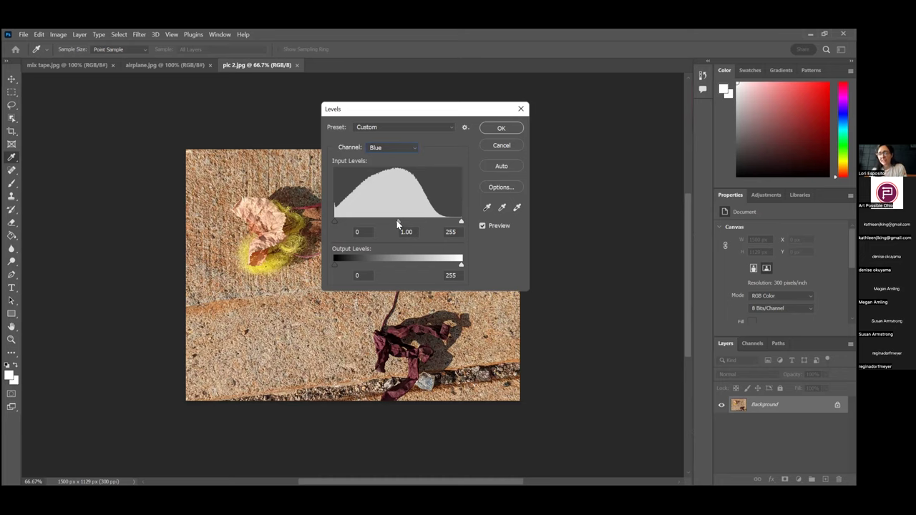
left_click_drag(397, 224, 407, 224)
left_click_drag(396, 220, 425, 221)
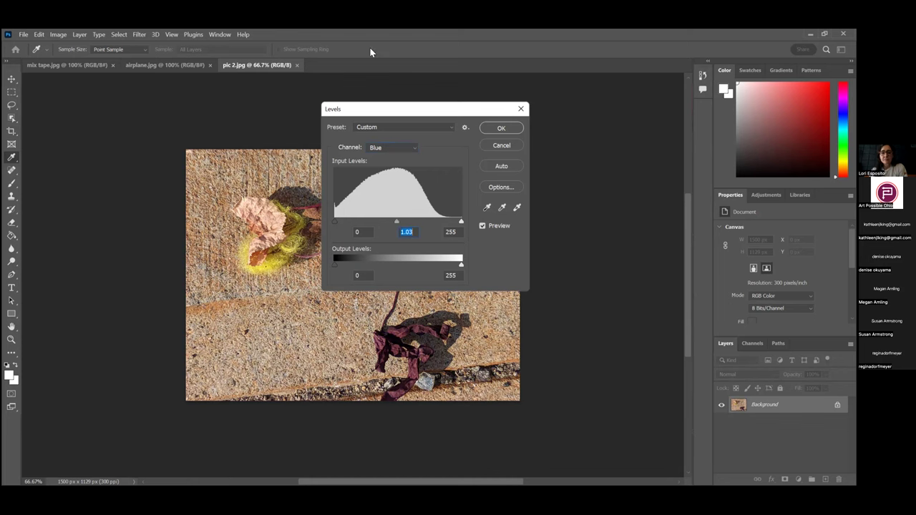
left_click(498, 127)
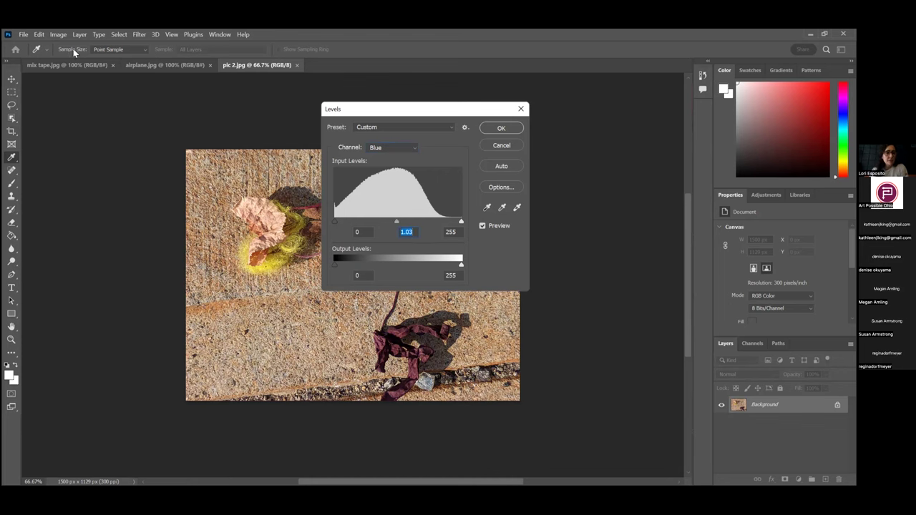
key("c")
left_click(78, 35)
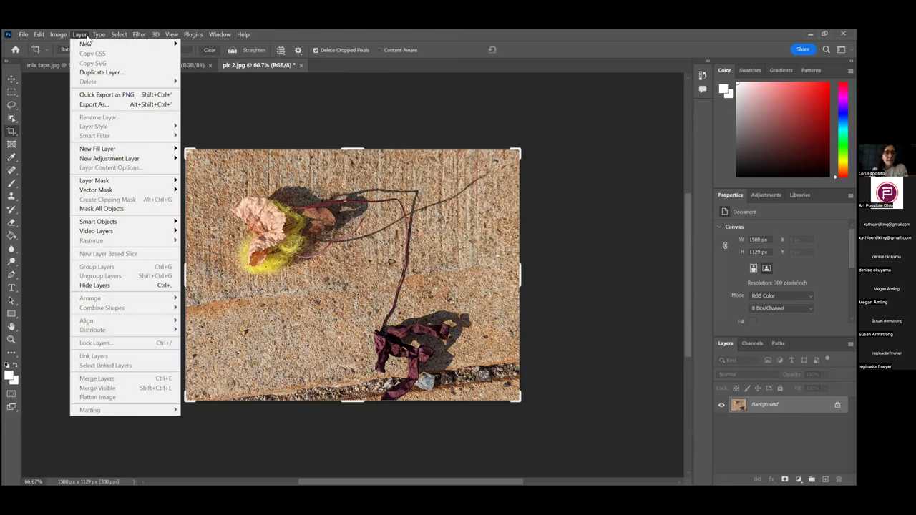
left_click(87, 36)
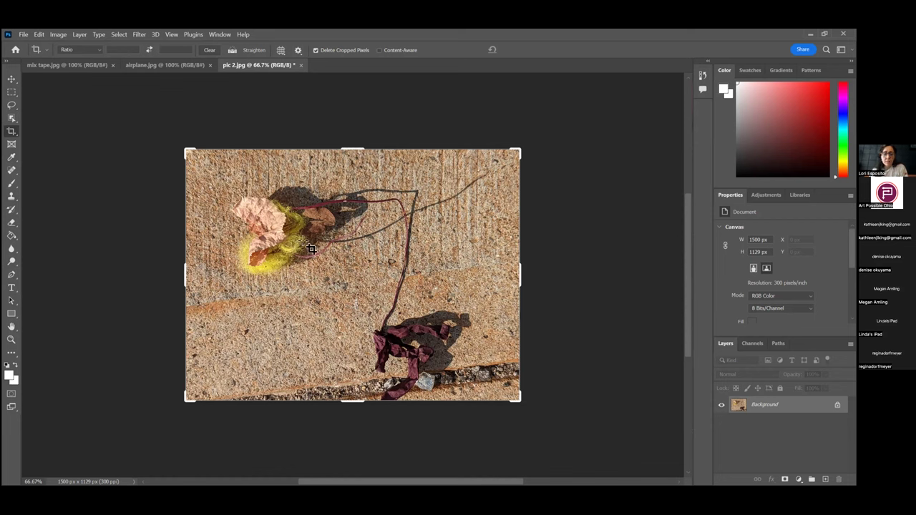
Crop a narrow strip off the photo's top and right edges, leaving about 1407 by 1081 px.
left_click(343, 147)
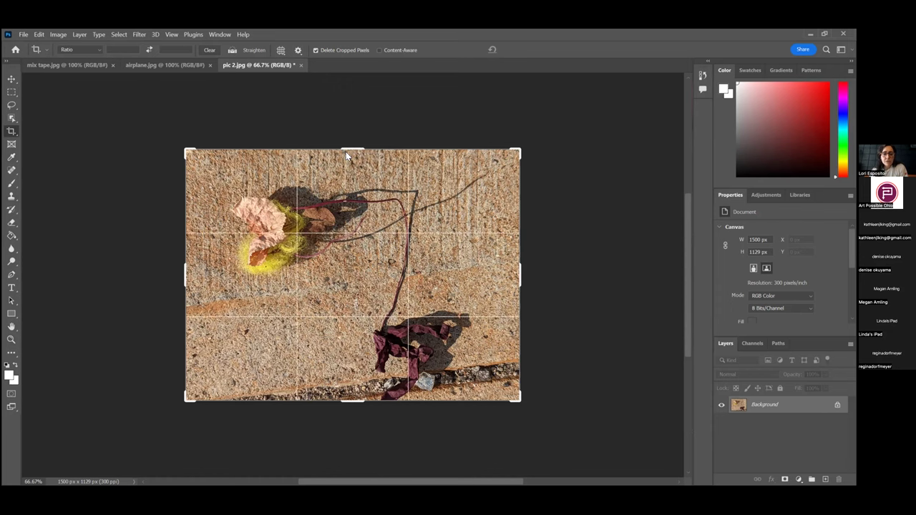
left_click_drag(346, 152, 346, 162)
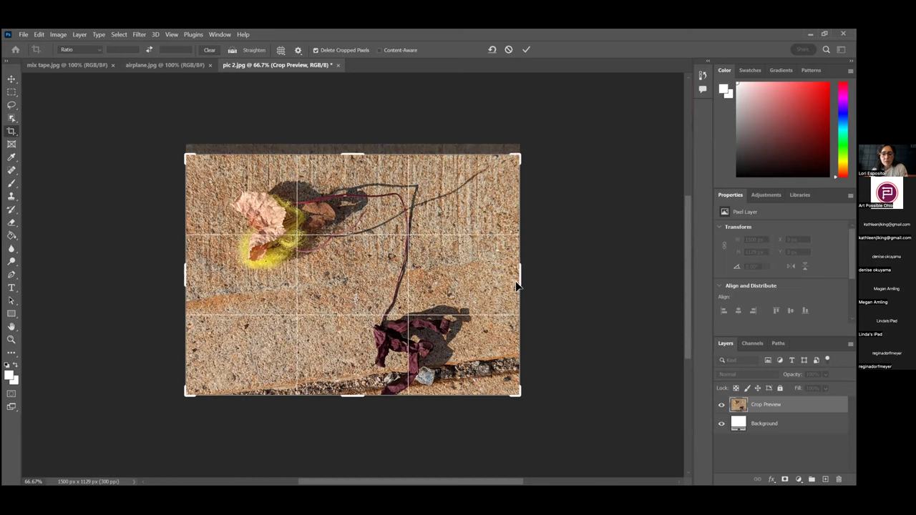
left_click_drag(520, 278, 498, 276)
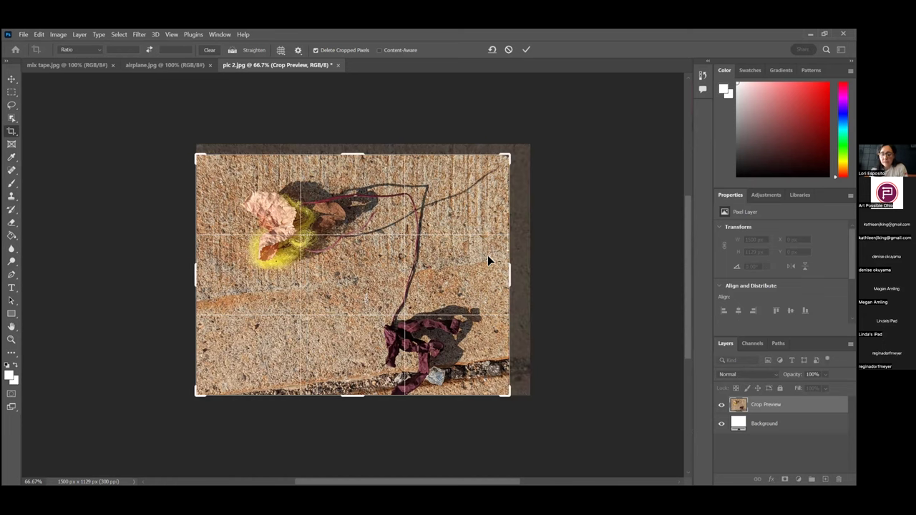
key("Return")
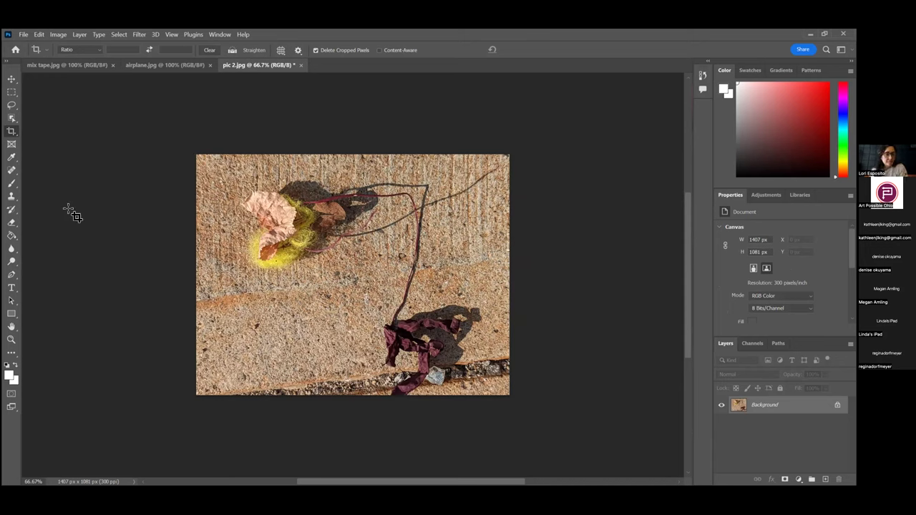
Start saving the cropped photo under a new name on the computer instead of Creative Cloud.
left_click(24, 34)
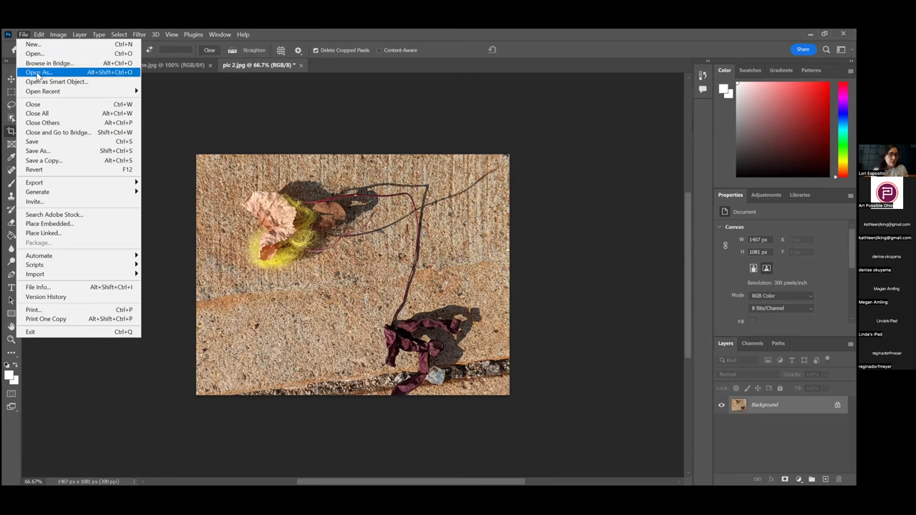
left_click(45, 152)
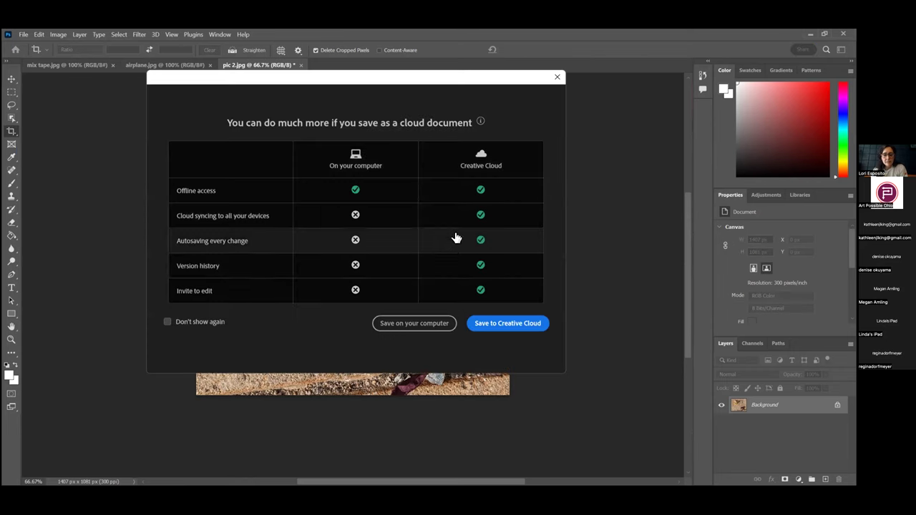
left_click(444, 326)
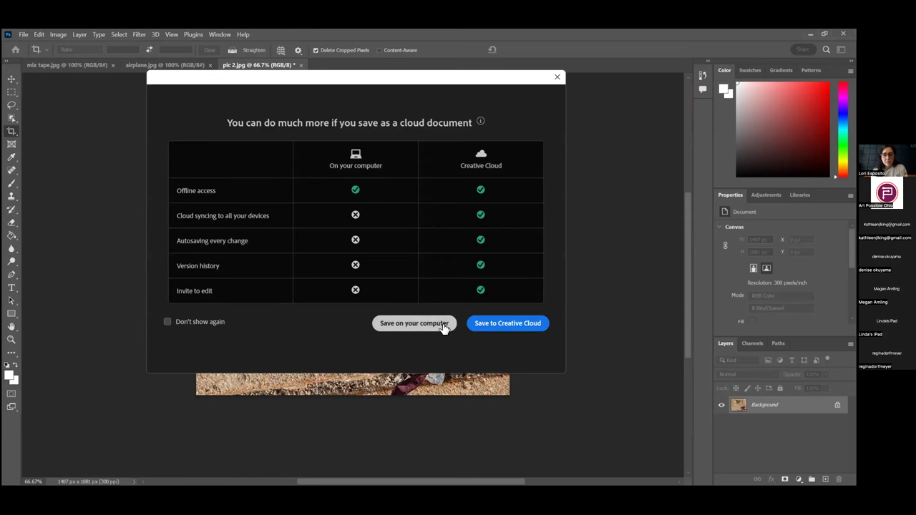
left_click(443, 325)
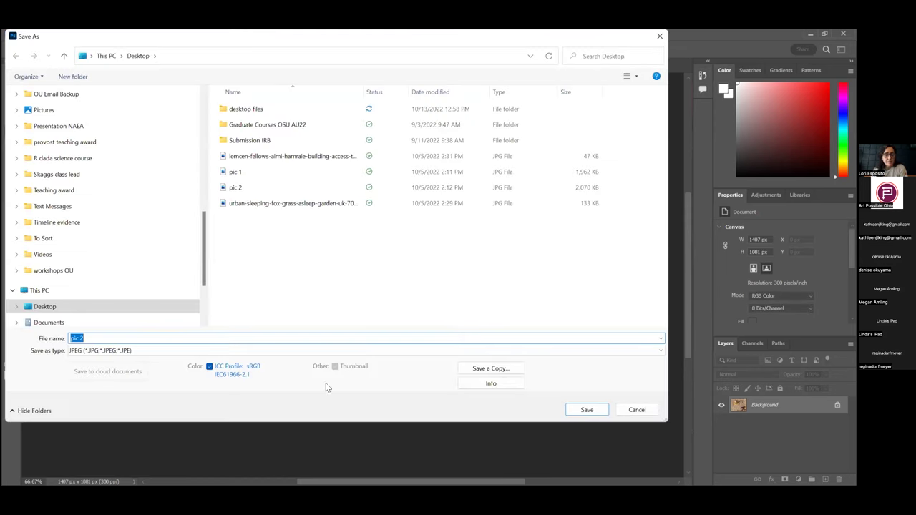
Replace the file name with the author's surname followed by _1.
left_click(97, 338)
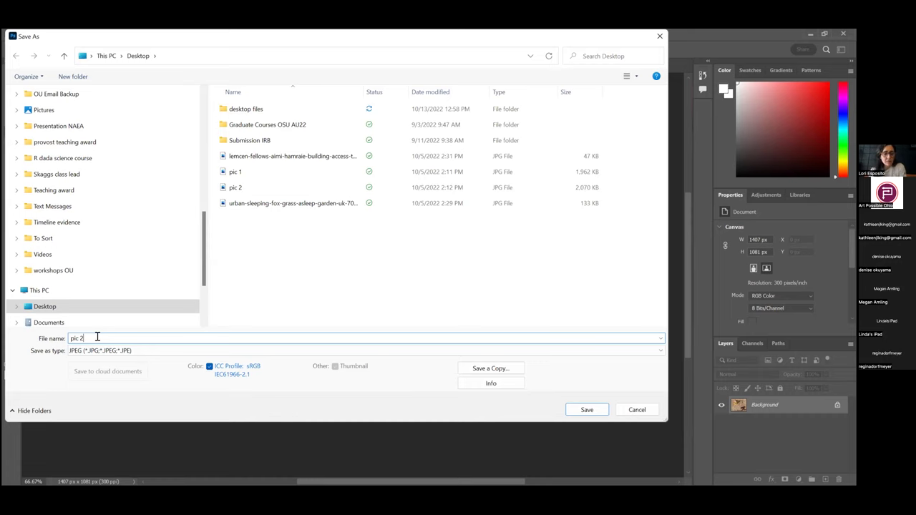
key("BackSpace")
key("BackSpace")
key("BackSpace")
key("BackSpace")
key("BackSpace")
type("Esposito")
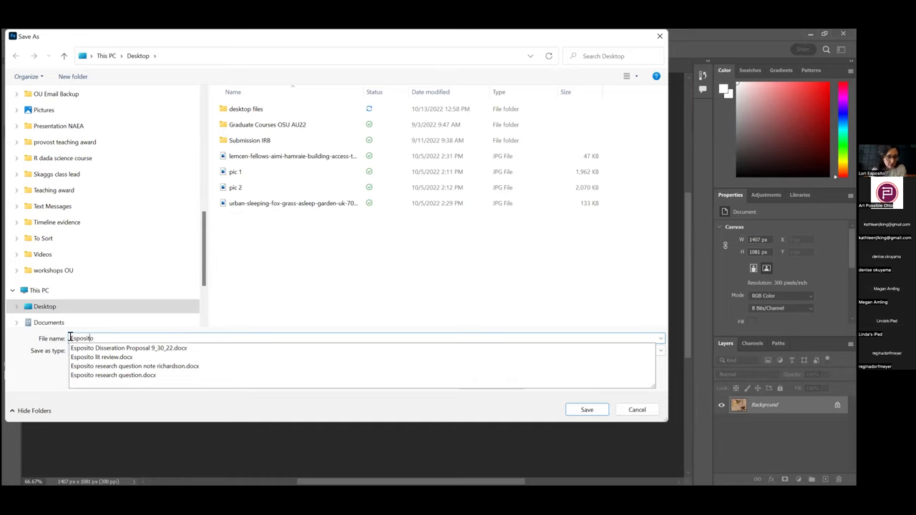
type("_1")
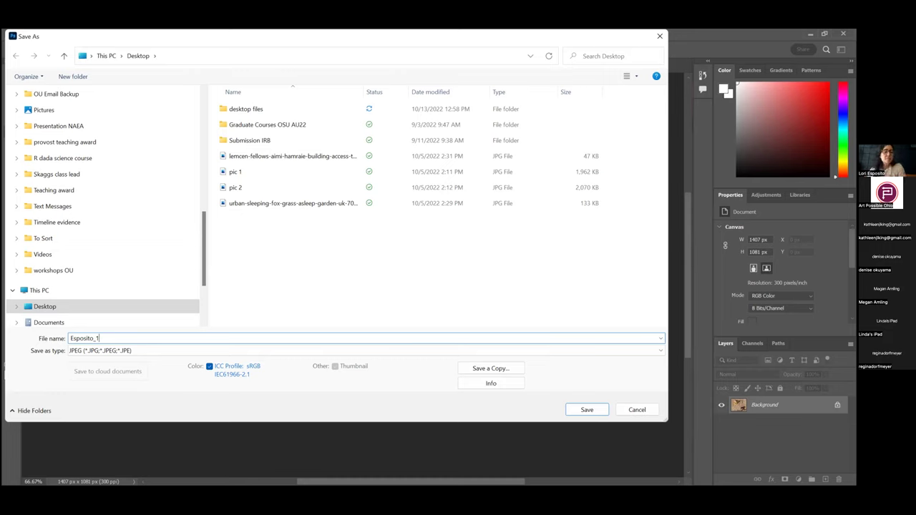
Keep the JPEG file type and save to the Desktop at Maximum quality 12 with the Progressive format option.
left_click(164, 350)
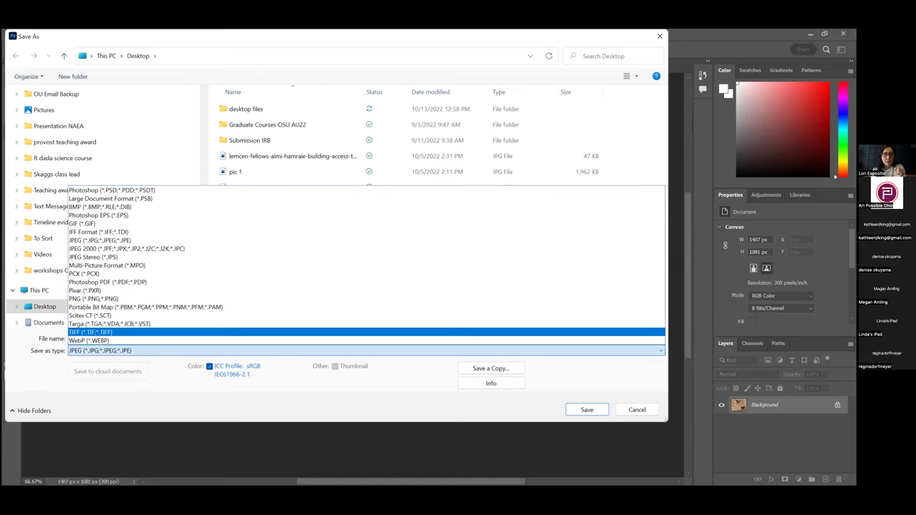
left_click(98, 355)
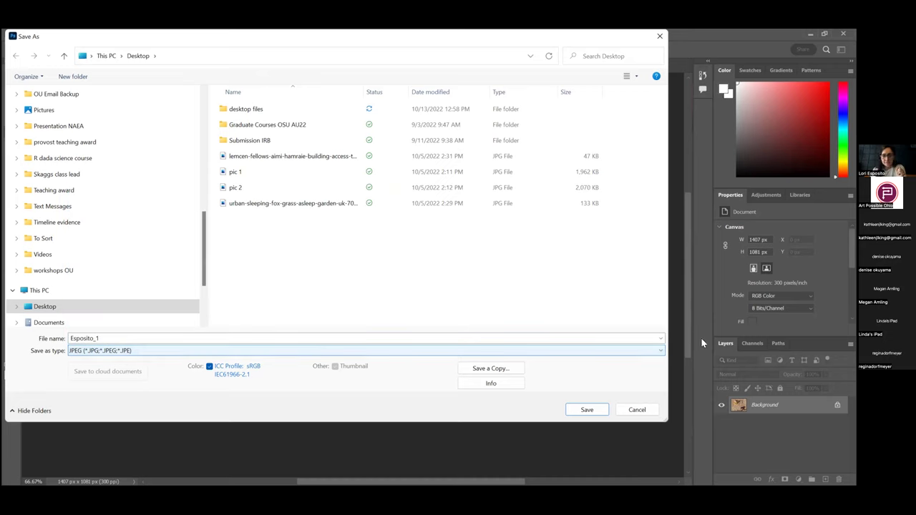
left_click(585, 410)
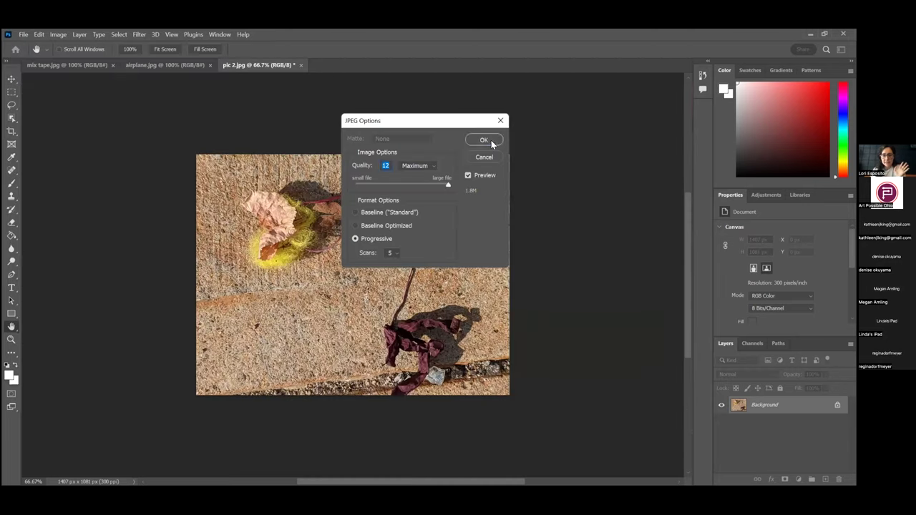
left_click(489, 141)
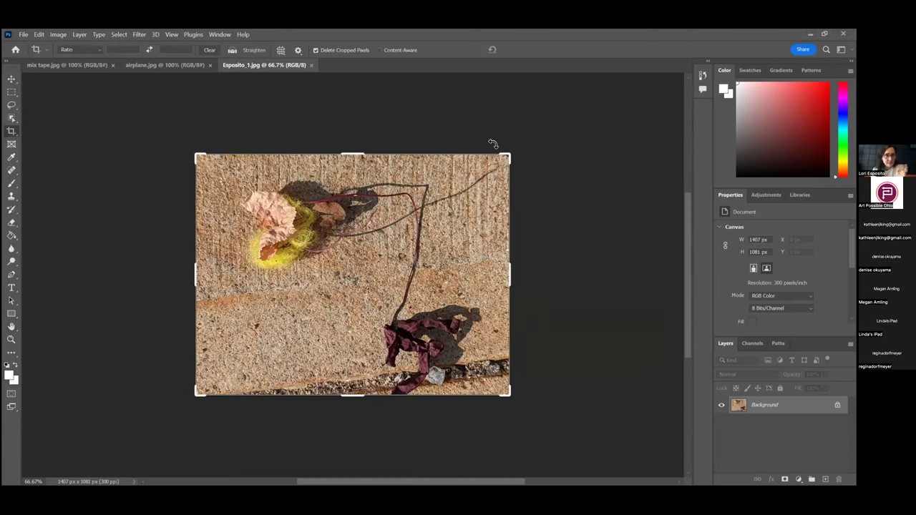
Set up an export of the cropped photo with Export As, choosing JPG as the file format.
left_click(23, 35)
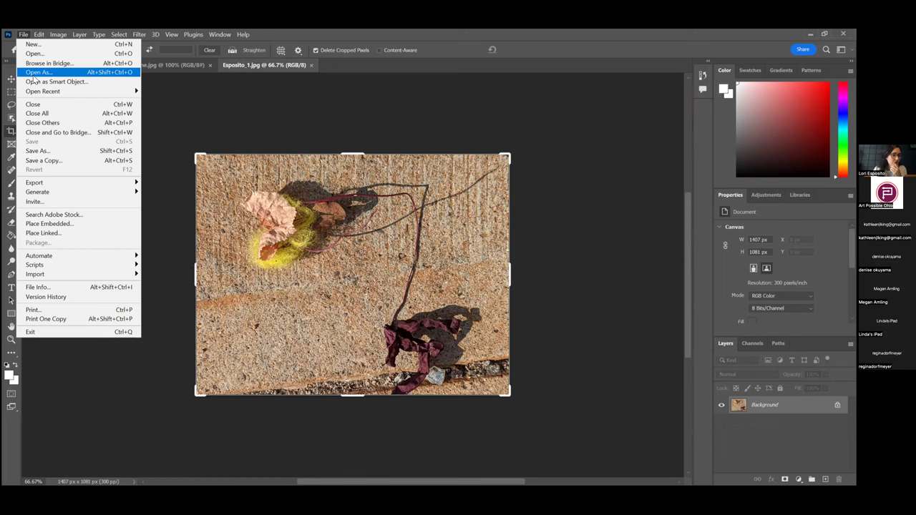
mouse_move(61, 186)
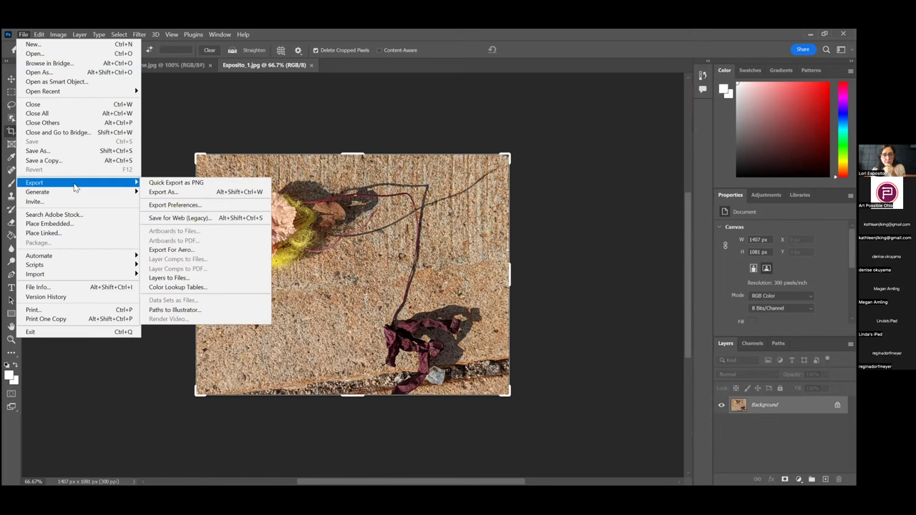
left_click(155, 192)
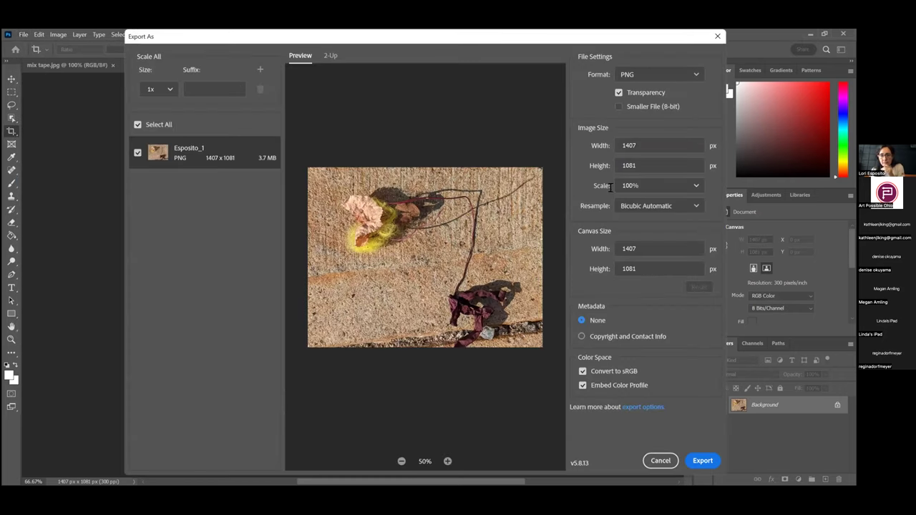
left_click(650, 149)
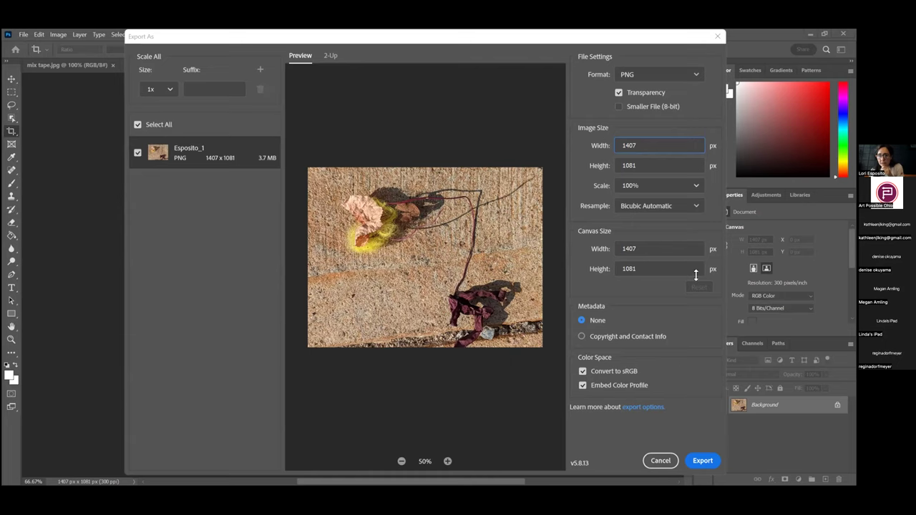
left_click(696, 75)
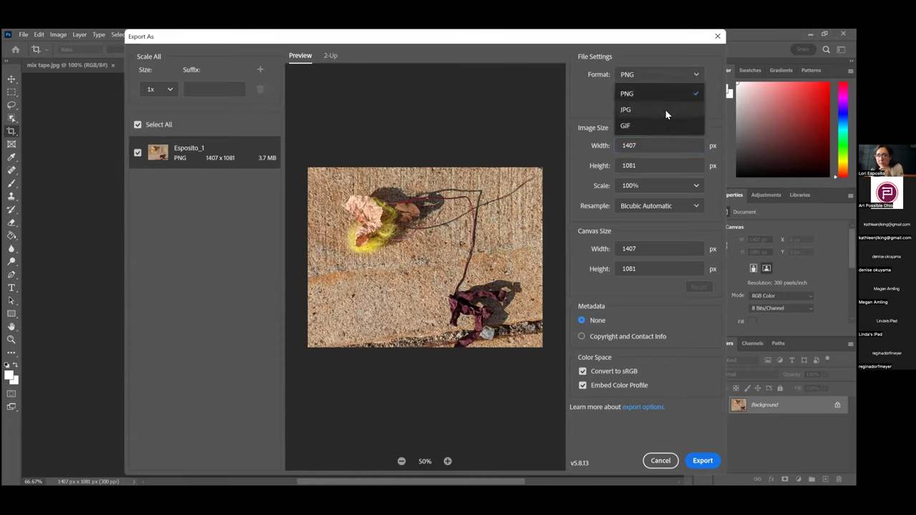
left_click(665, 112)
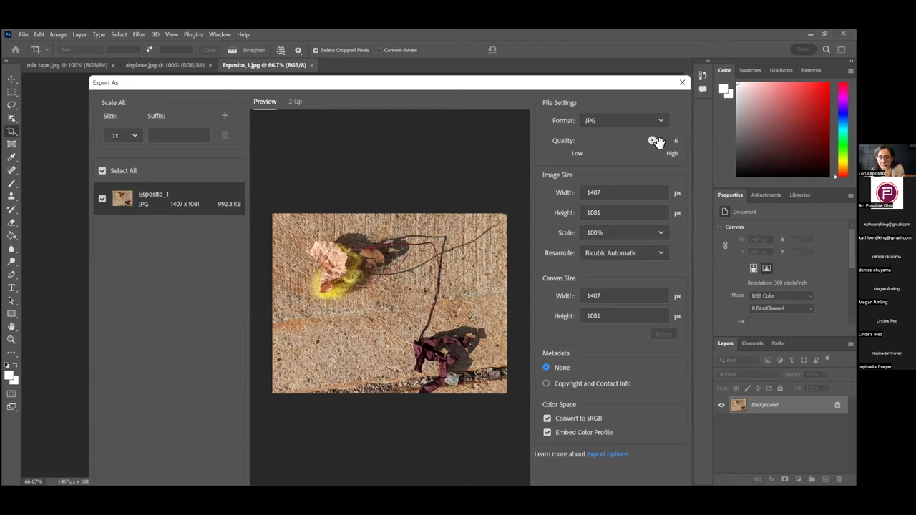
left_click(661, 123)
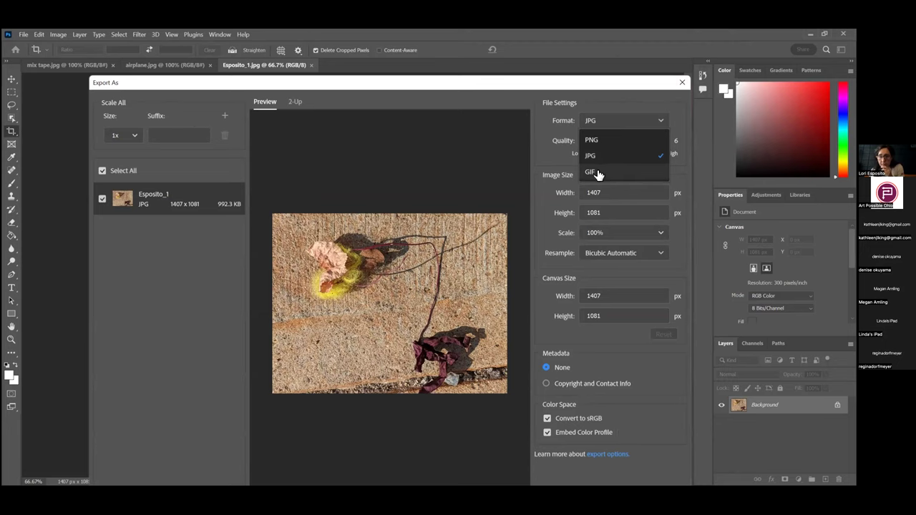
double_click(711, 38)
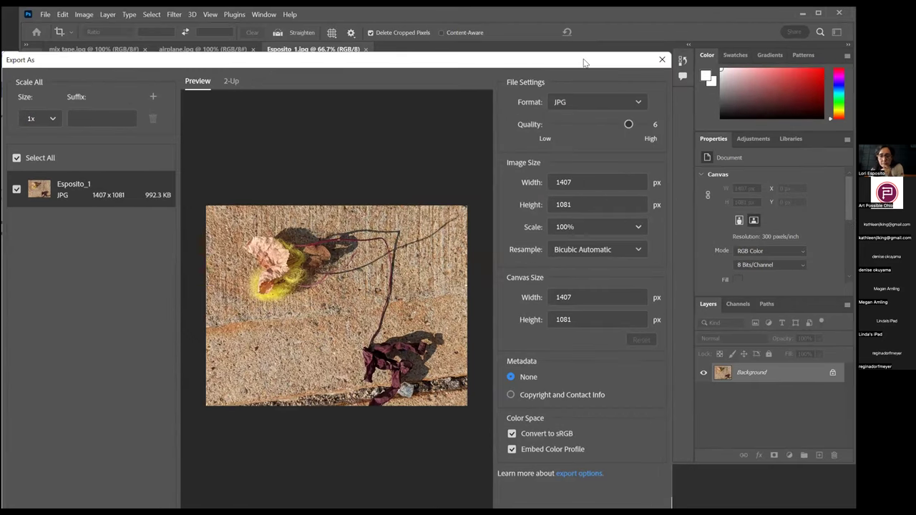
left_click_drag(583, 63, 583, 34)
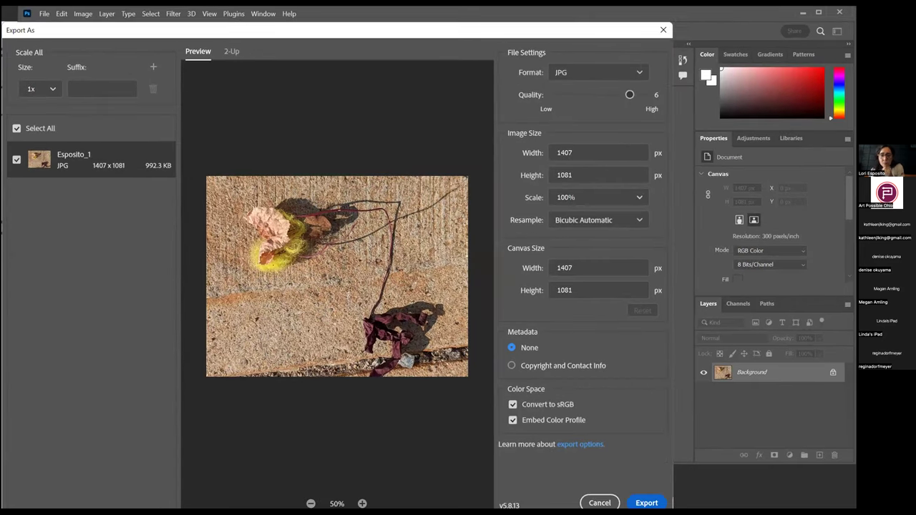
Export the JPG to the Desktop under the same file name, replacing the existing file.
left_click(646, 503)
left_click(607, 397)
left_click(607, 407)
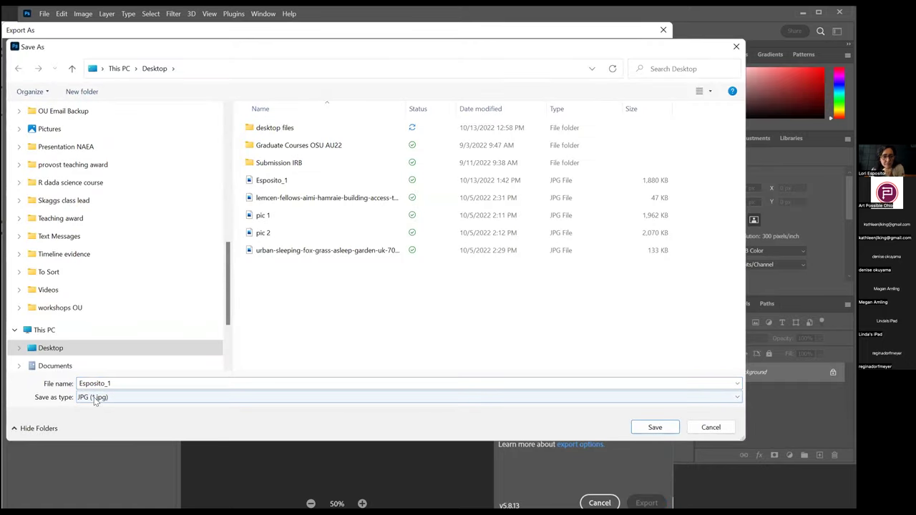
left_click(655, 427)
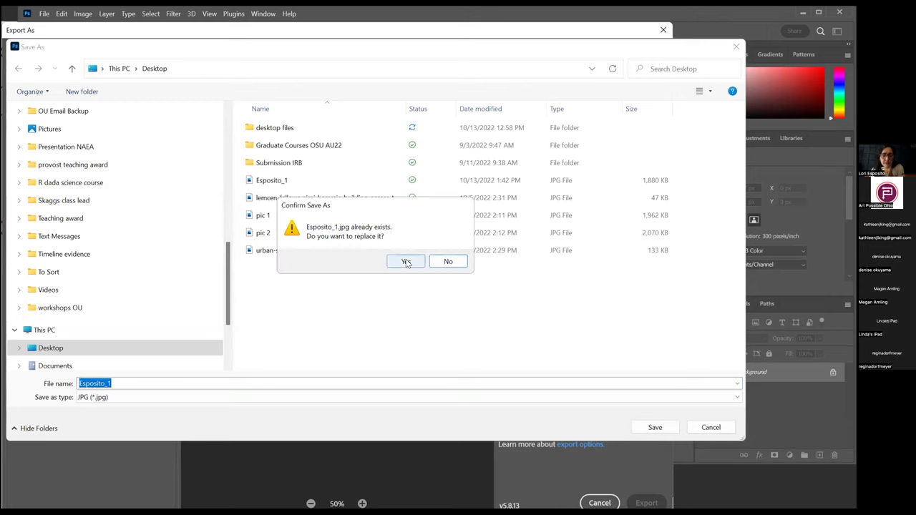
left_click(406, 262)
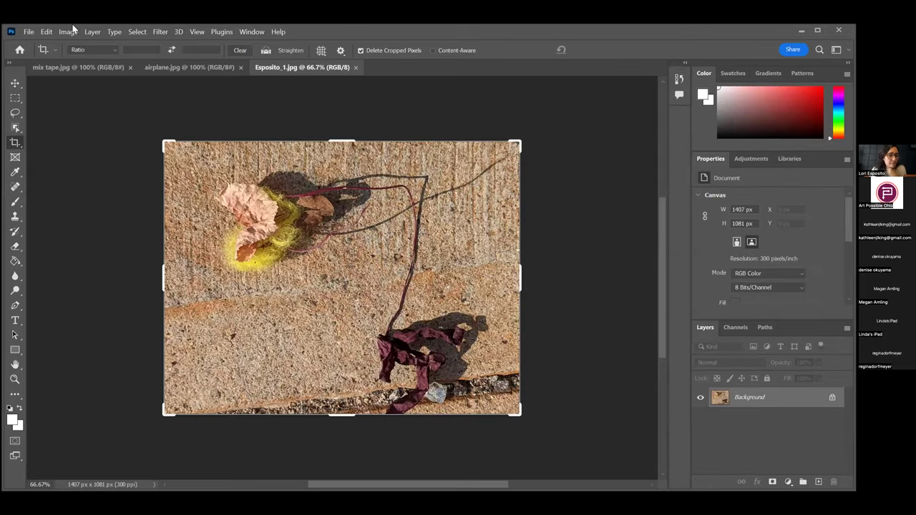
Save the photo on the computer's Desktop as a Photoshop PDF, keeping the same file name.
left_click(30, 33)
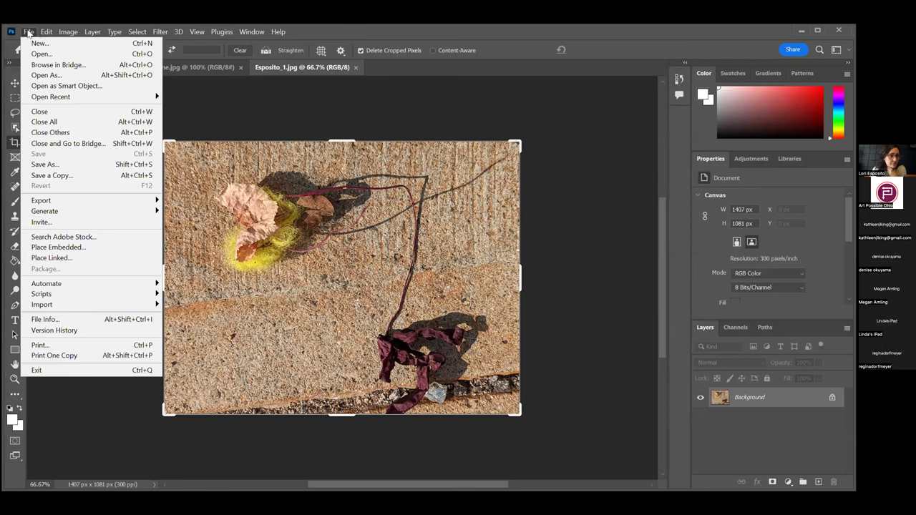
left_click(45, 168)
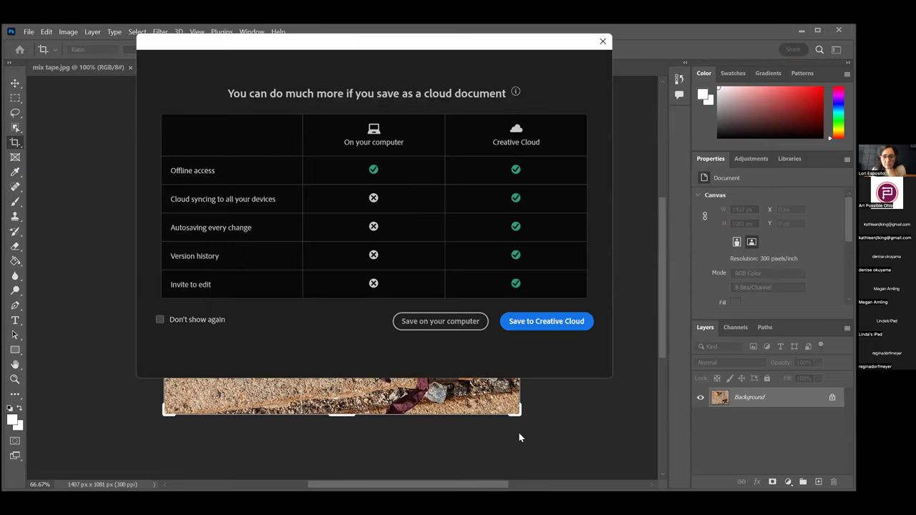
left_click(465, 323)
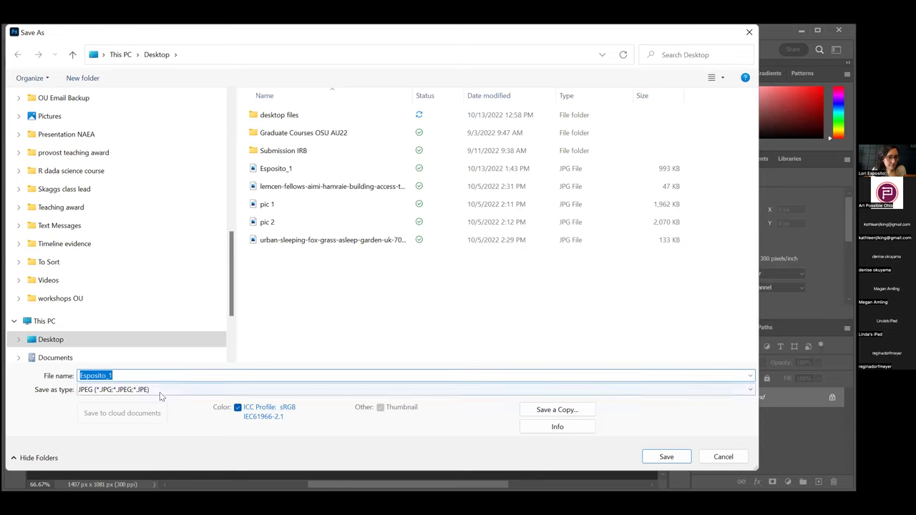
left_click(169, 391)
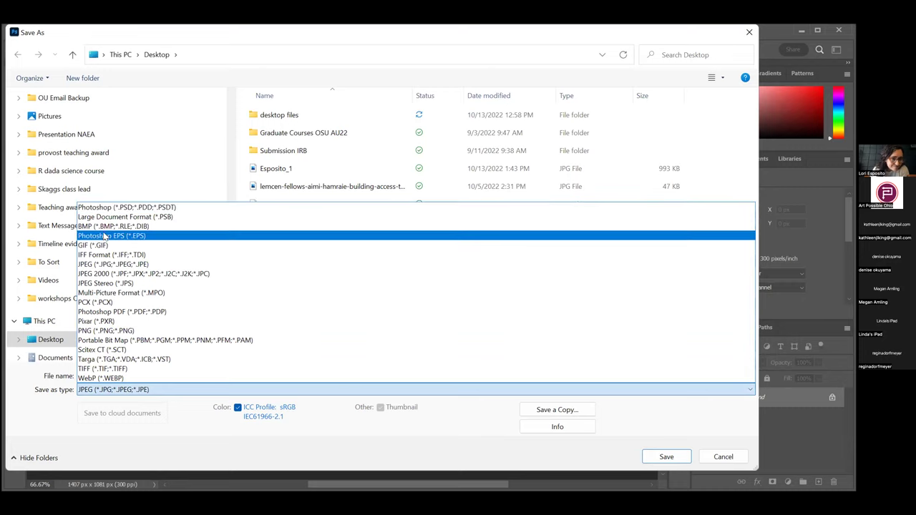
left_click(104, 310)
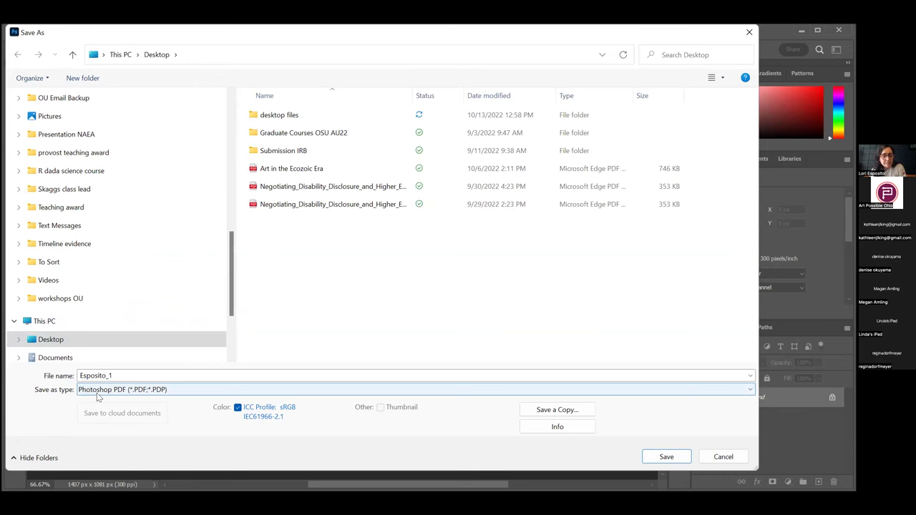
left_click(668, 458)
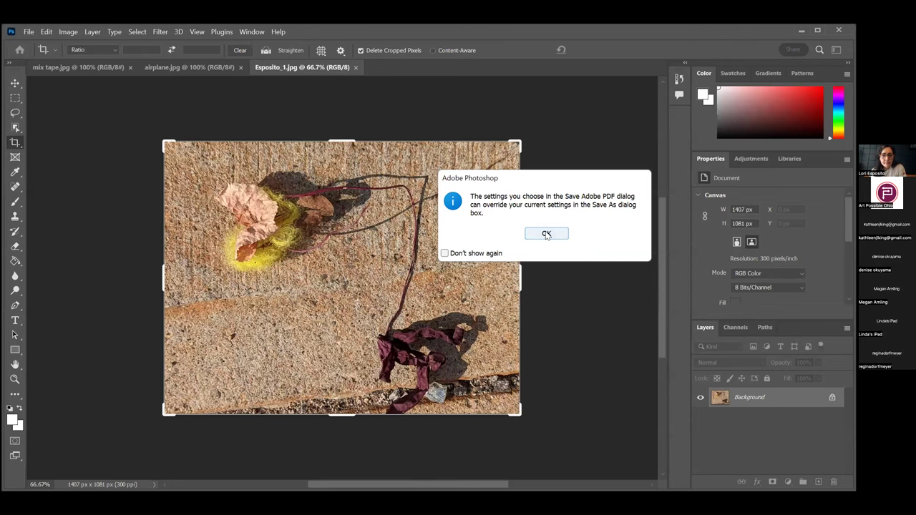
Save the PDF with the High Quality Print preset, preserving Photoshop editing capabilities.
left_click(546, 234)
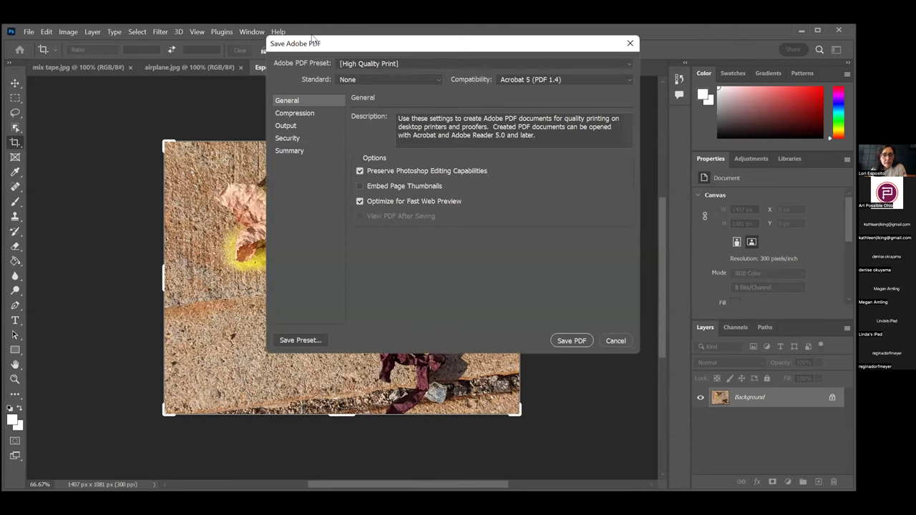
left_click_drag(312, 39, 305, 103)
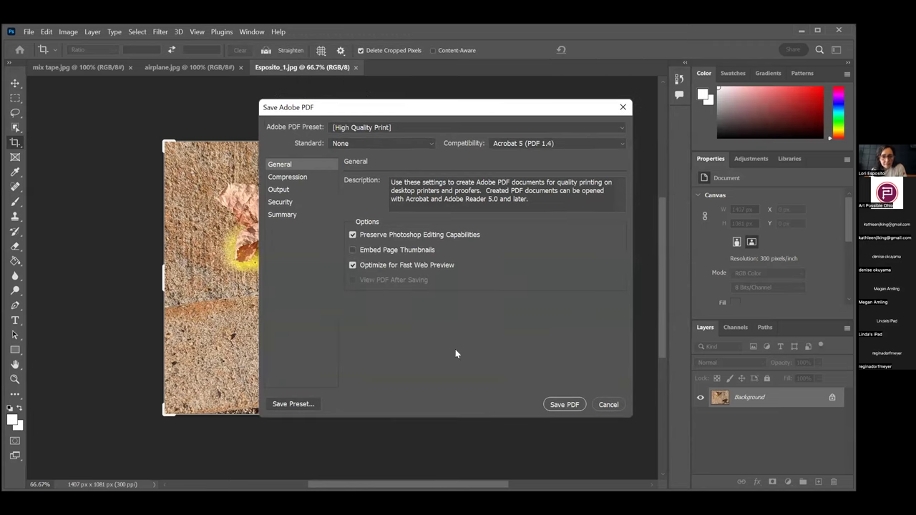
left_click(450, 127)
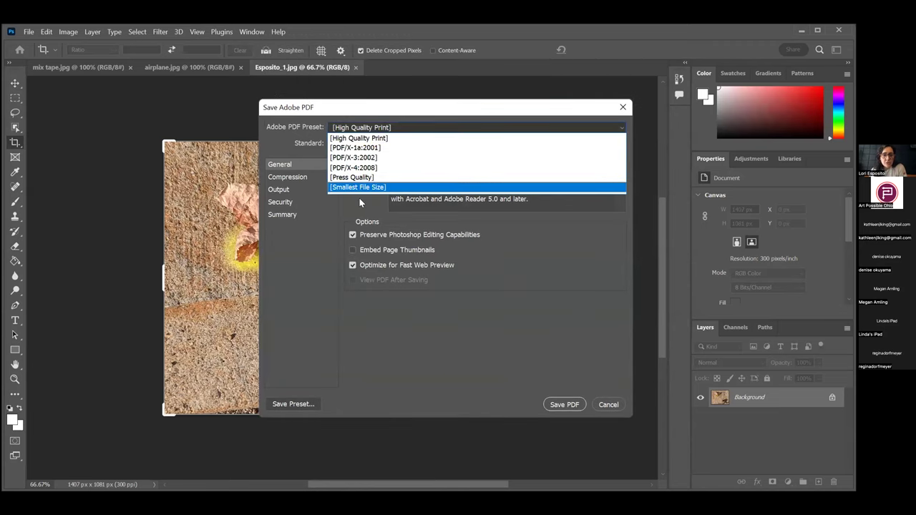
left_click(367, 139)
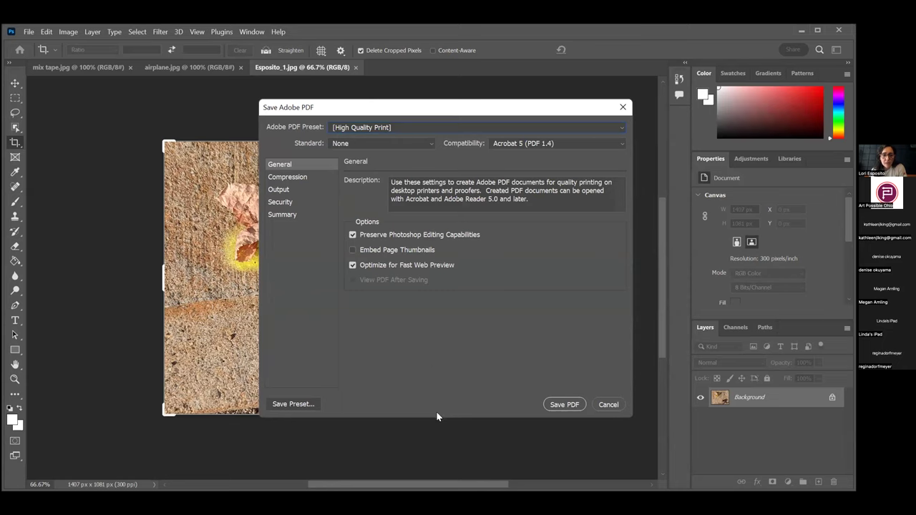
left_click(559, 408)
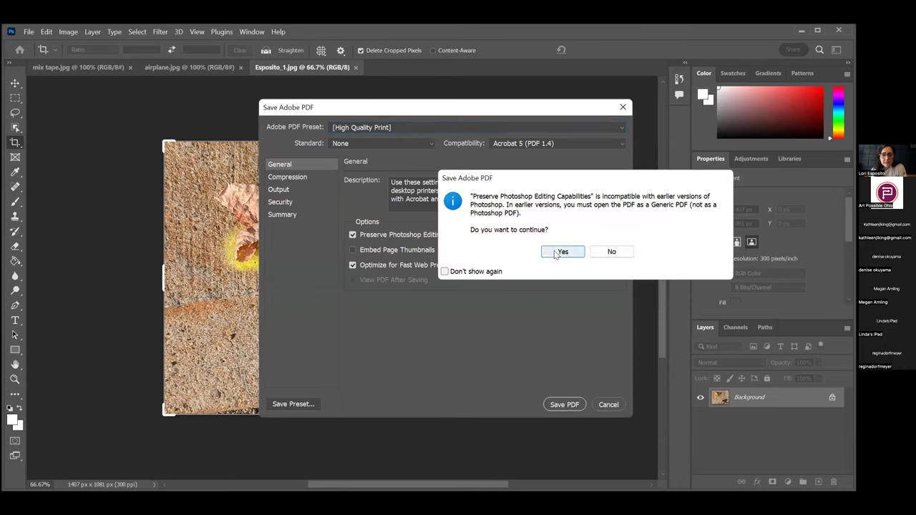
left_click(557, 253)
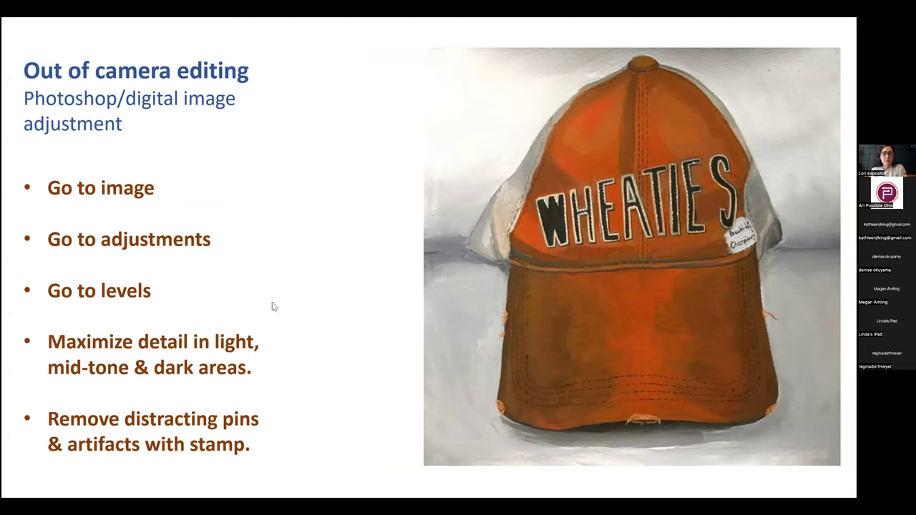
key("Right")
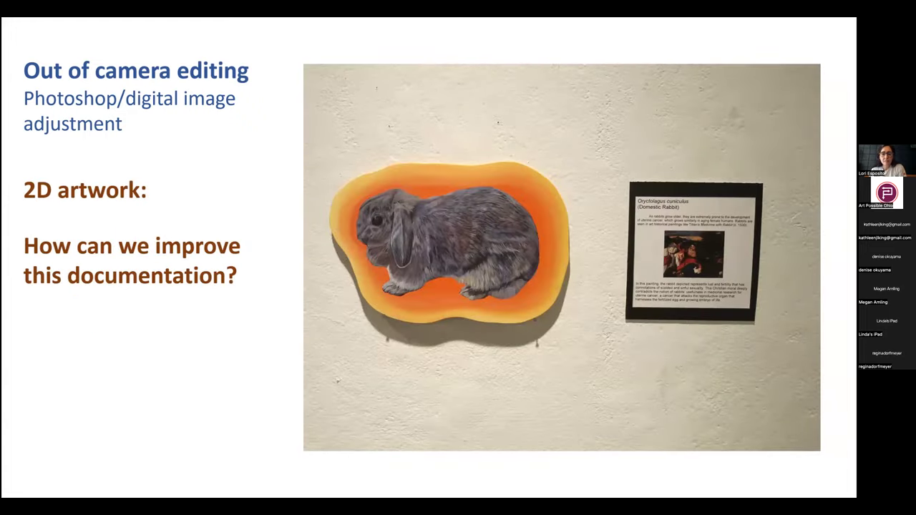
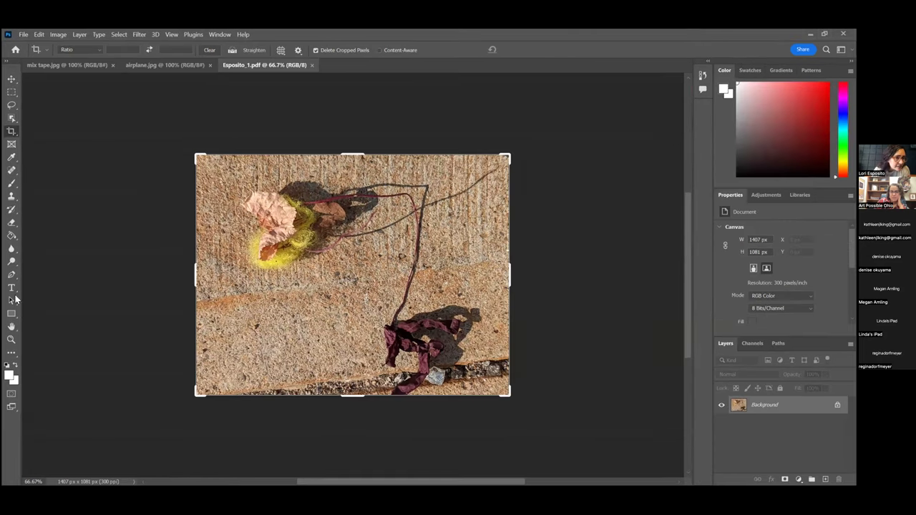
Outline the yellow fibers around the pink leaf with the Lasso tool at 0 px feather.
left_click(12, 105)
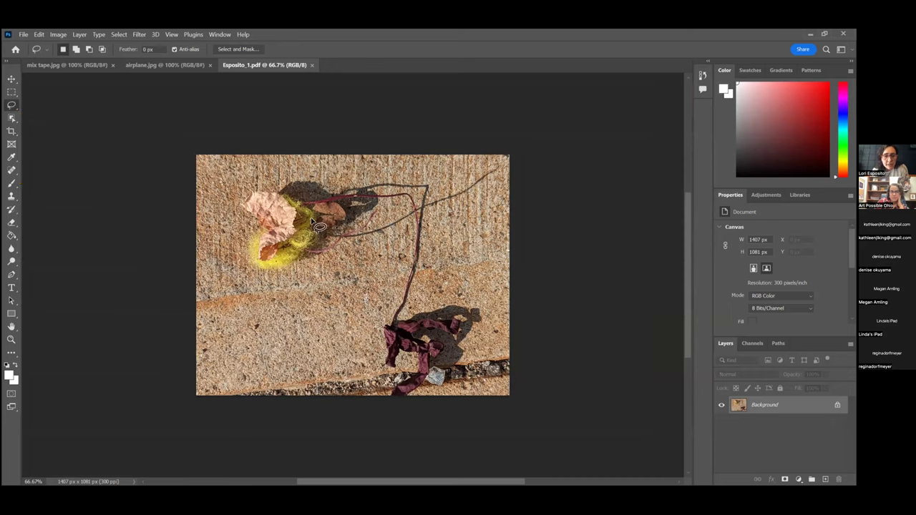
mouse_move(289, 198)
left_mouse_down()
mouse_move(311, 227)
mouse_move(310, 246)
mouse_move(294, 264)
mouse_move(252, 271)
mouse_move(241, 243)
mouse_move(254, 228)
mouse_move(266, 238)
mouse_move(260, 259)
mouse_move(273, 260)
mouse_move(292, 237)
mouse_move(289, 195)
left_mouse_up()
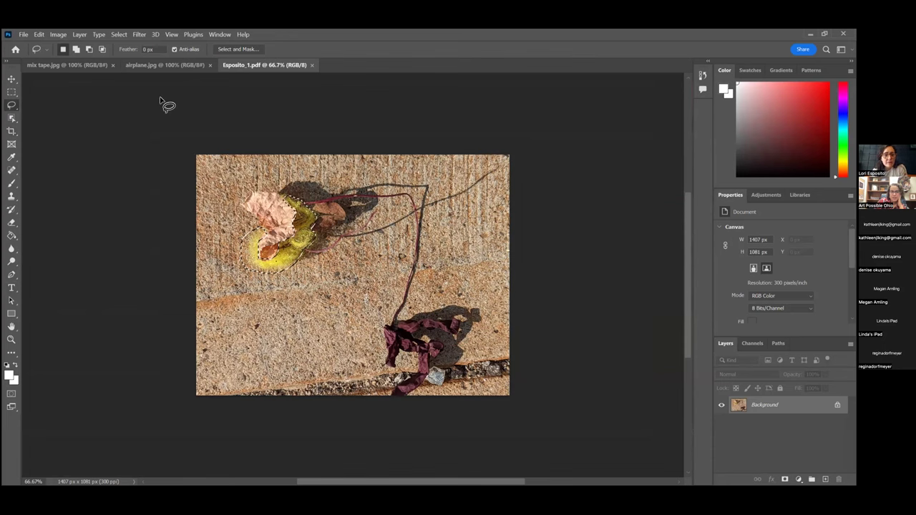
key("ctrl+d")
key("ctrl+shift+d")
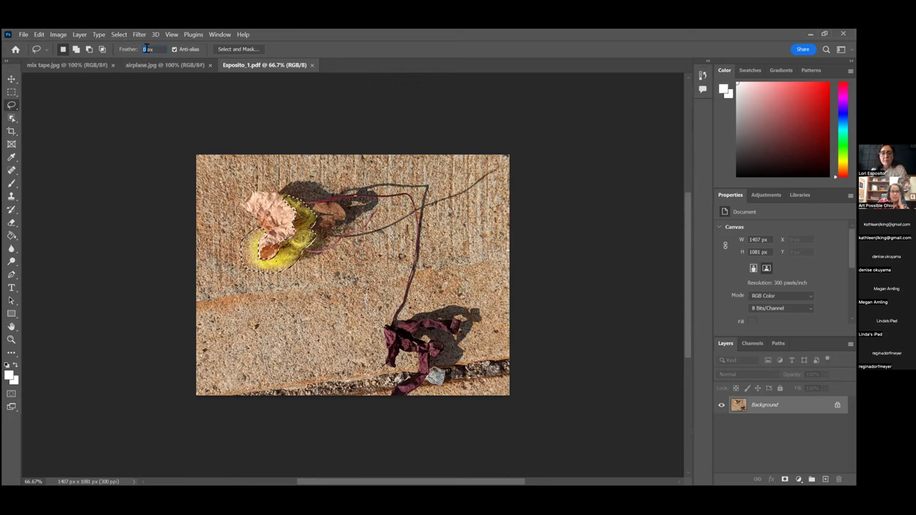
Set the Lasso tool's feather to 4 px and outline the yellow fibers around the pink leaf with it.
type("2")
key("Return")
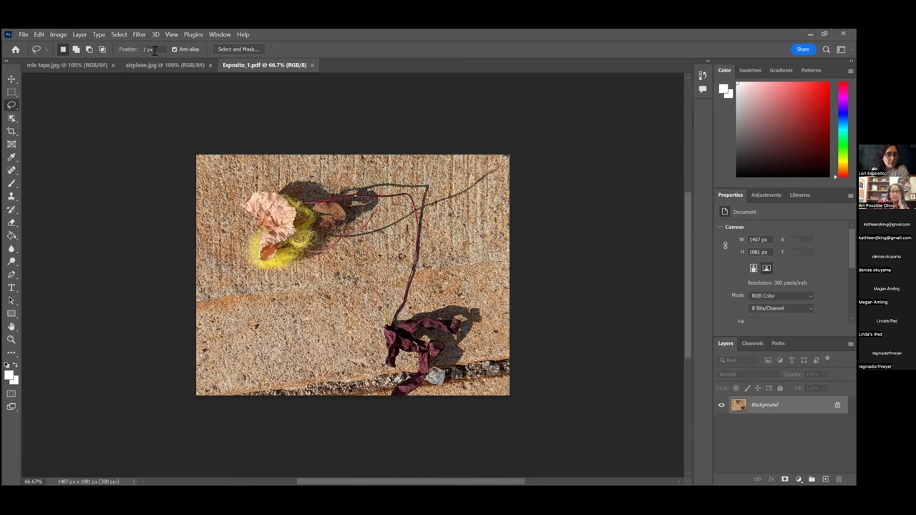
type("4")
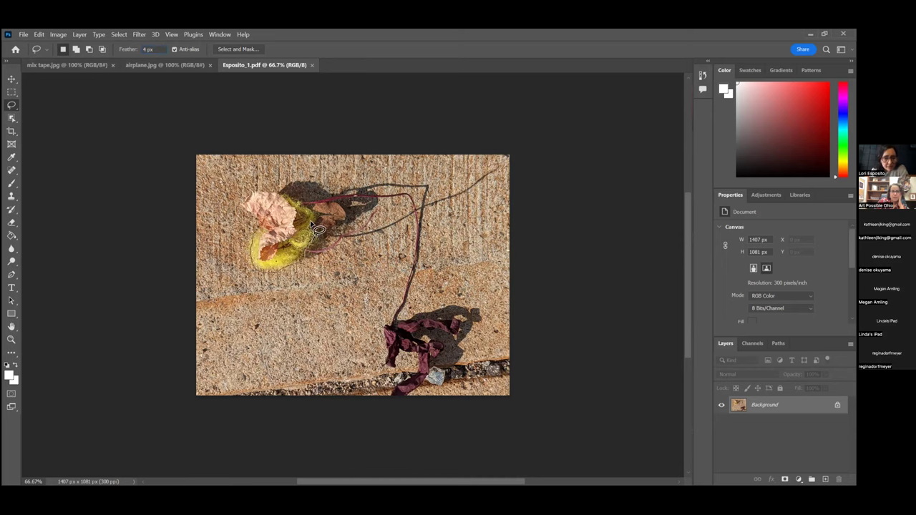
mouse_move(302, 219)
left_mouse_down()
mouse_move(294, 240)
mouse_move(267, 261)
mouse_move(265, 223)
left_mouse_up()
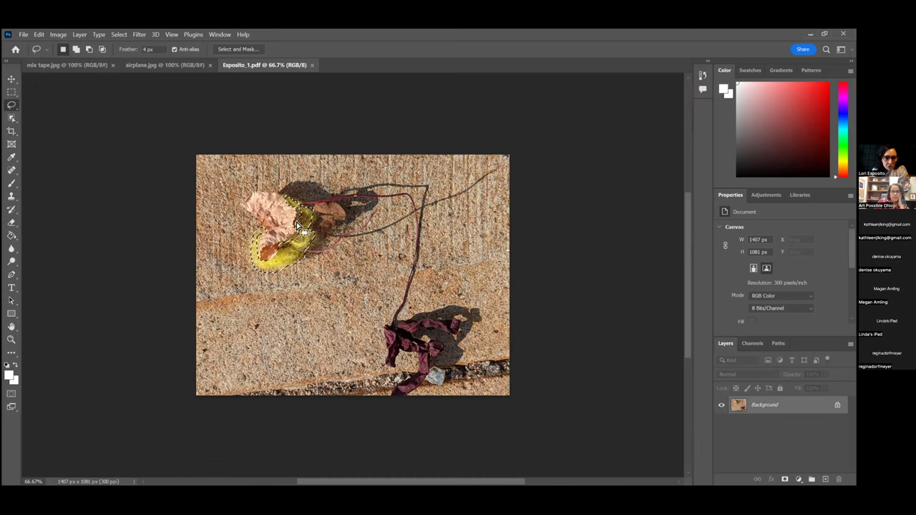
Apply a Color Balance adjustment to the selected yellow fibers, shifting the midtones' Cyan–Red level to +28.
left_click(59, 36)
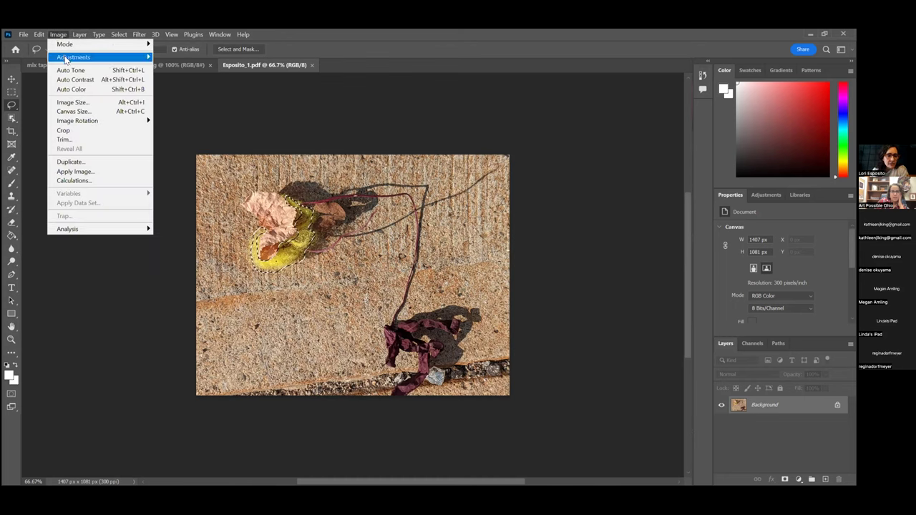
mouse_move(65, 59)
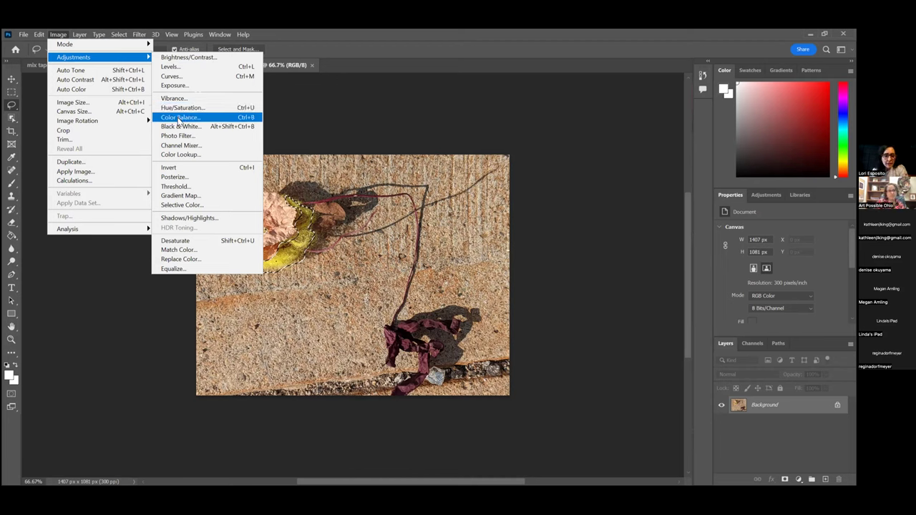
left_click(180, 119)
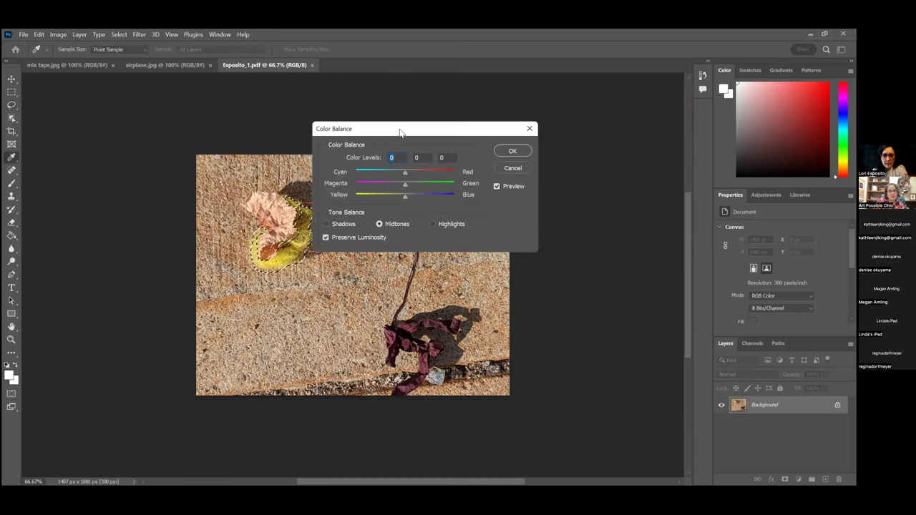
left_click_drag(400, 133, 548, 116)
mouse_move(552, 155)
left_mouse_down()
mouse_move(501, 158)
mouse_move(553, 165)
left_mouse_up()
left_click(552, 155)
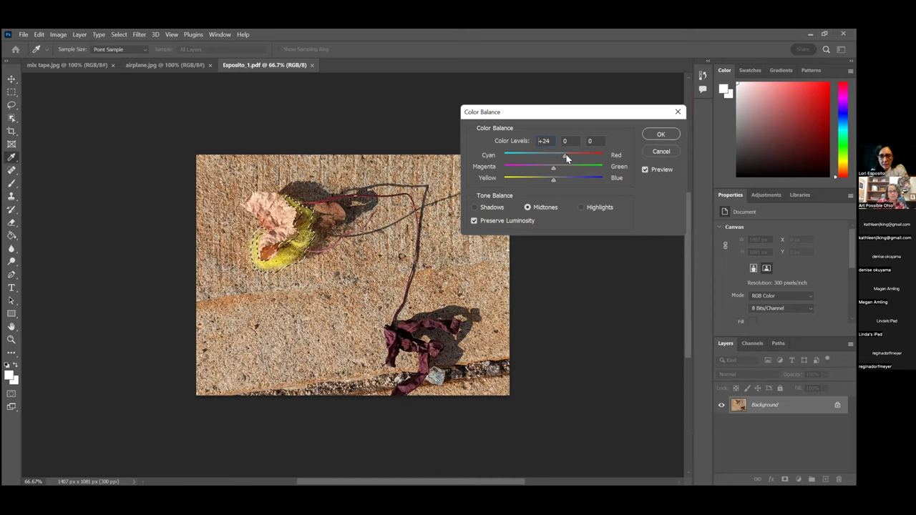
left_click(567, 154)
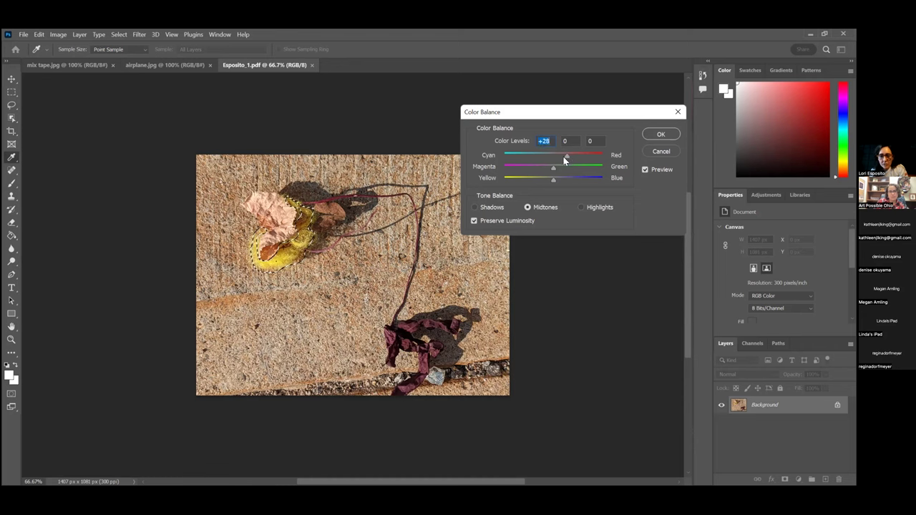
left_click(662, 134)
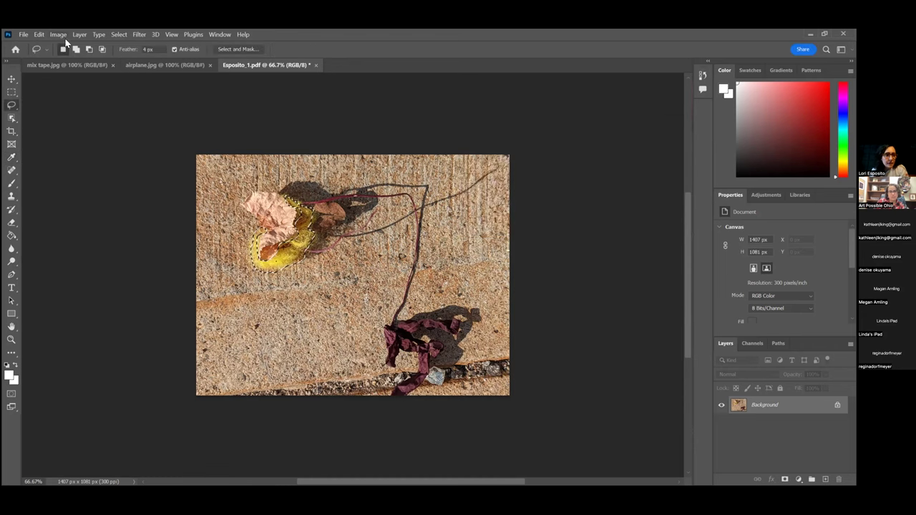
Raise the saturation of the selected yellow fibers to +9 with Hue/Saturation, and deselect them.
left_click(54, 35)
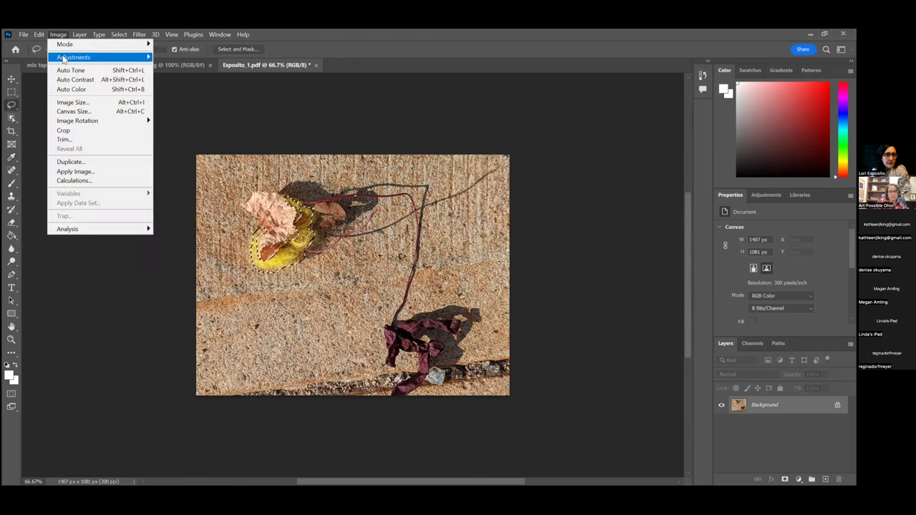
left_click(179, 108)
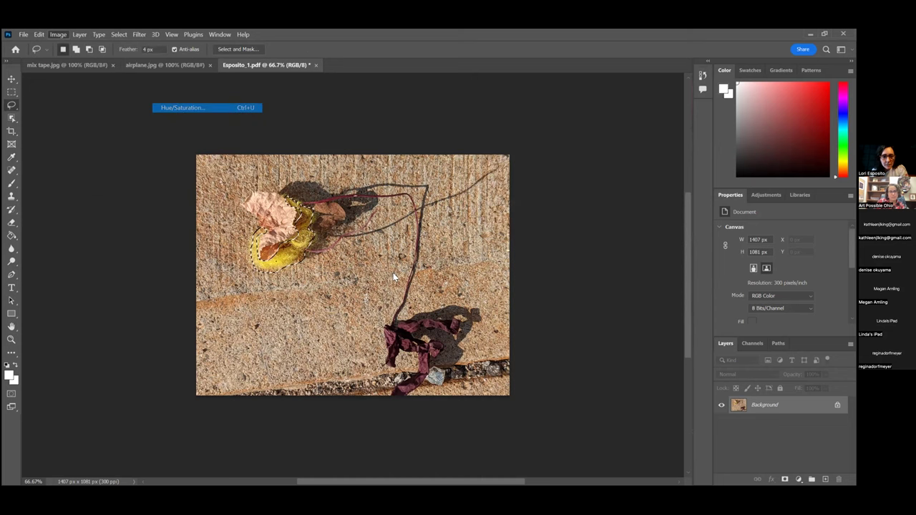
mouse_move(400, 207)
left_mouse_down()
mouse_move(424, 210)
mouse_move(412, 210)
left_mouse_up()
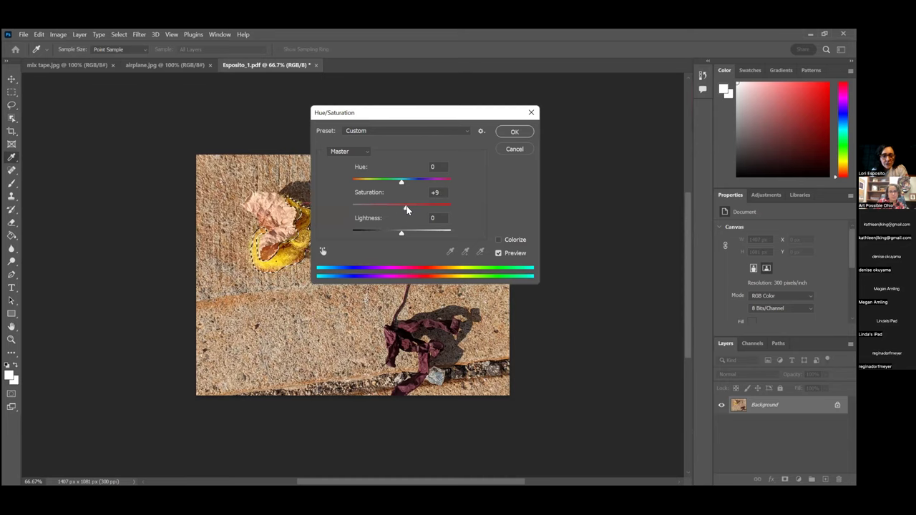
left_click_drag(406, 209, 406, 209)
left_click(515, 132)
key("l")
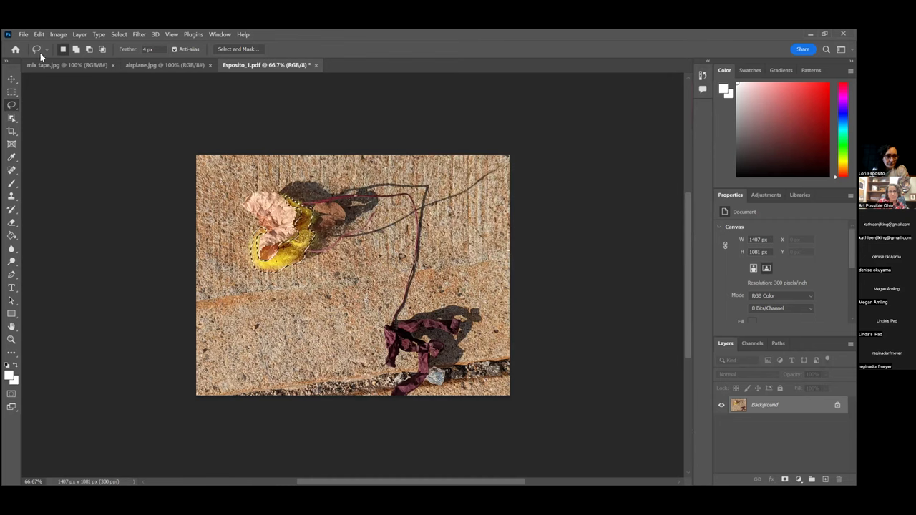
left_click(116, 34)
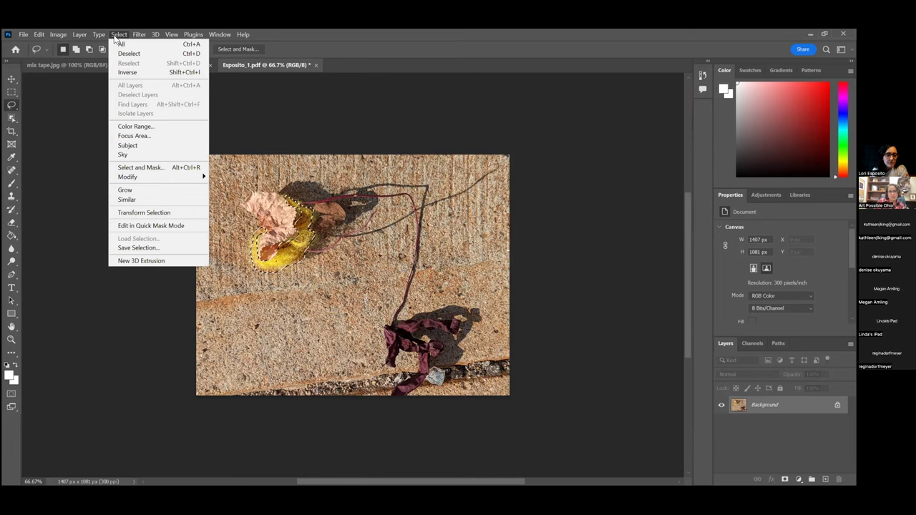
left_click(126, 54)
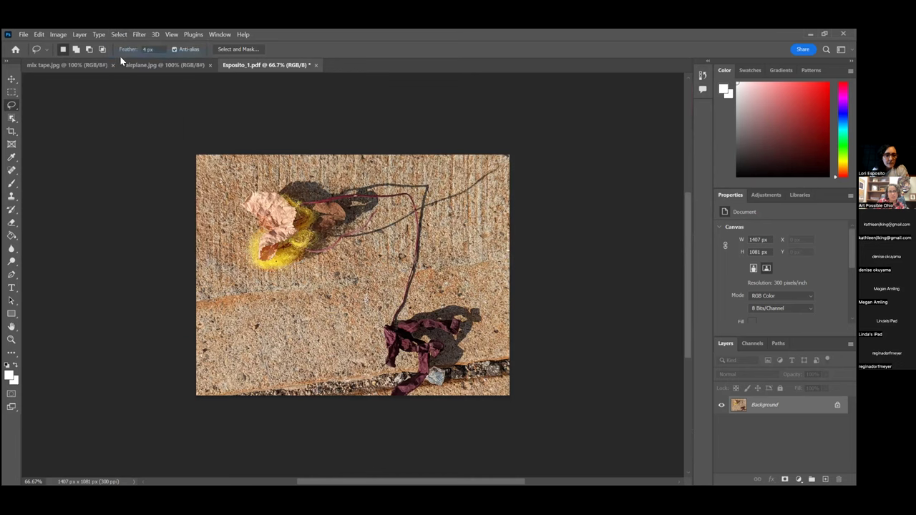
Move the photo 8 px right and 30 px down, converting the Background to a normal layer.
left_click(11, 339)
left_click(288, 267)
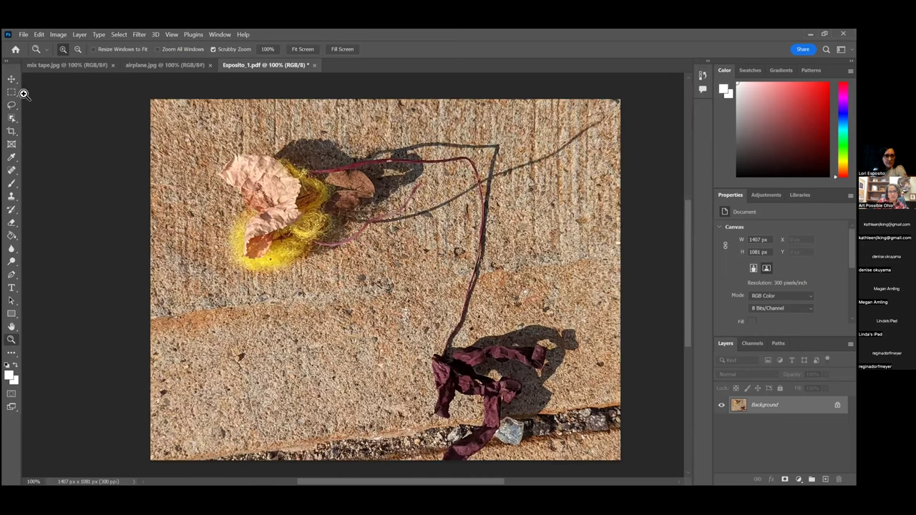
left_click(12, 79)
key("ctrl+plus")
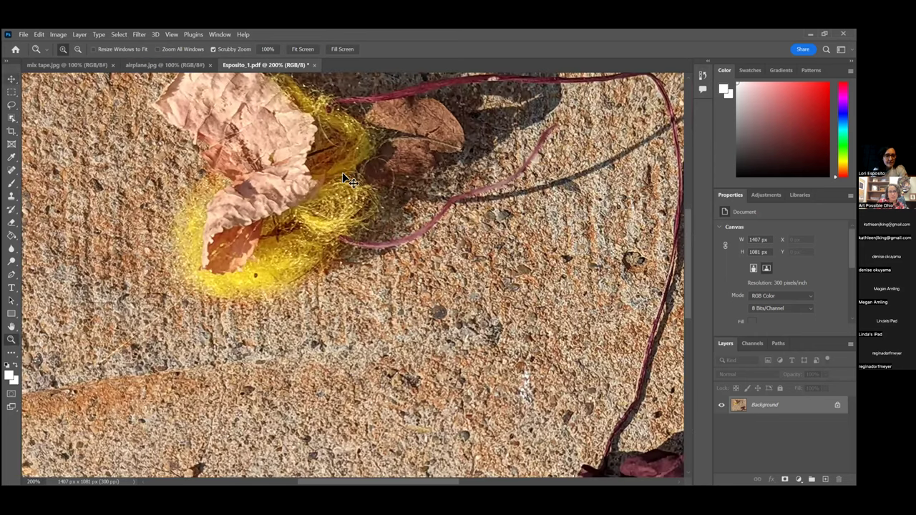
left_click_drag(339, 167, 350, 189)
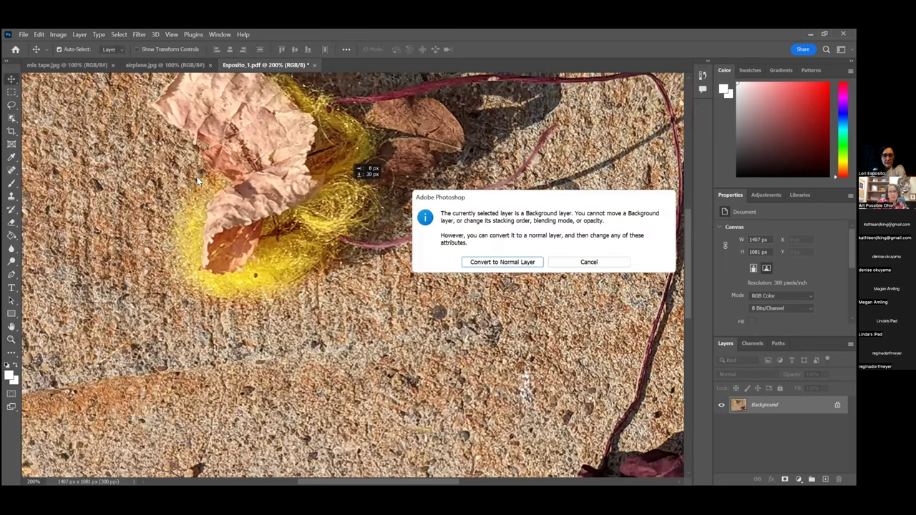
key("Return")
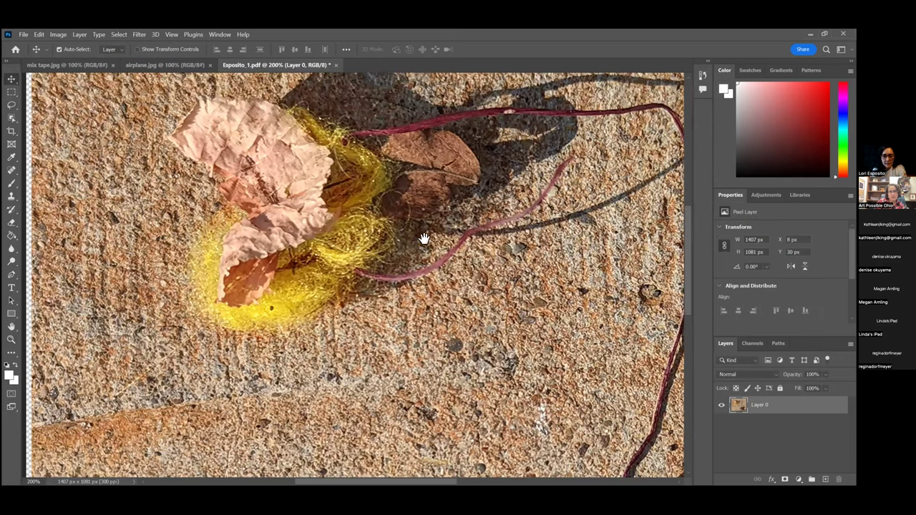
Examine the edges of the color-corrected yellow fibers up close and compare them with the rest of the photo.
left_click_drag(424, 239, 407, 319)
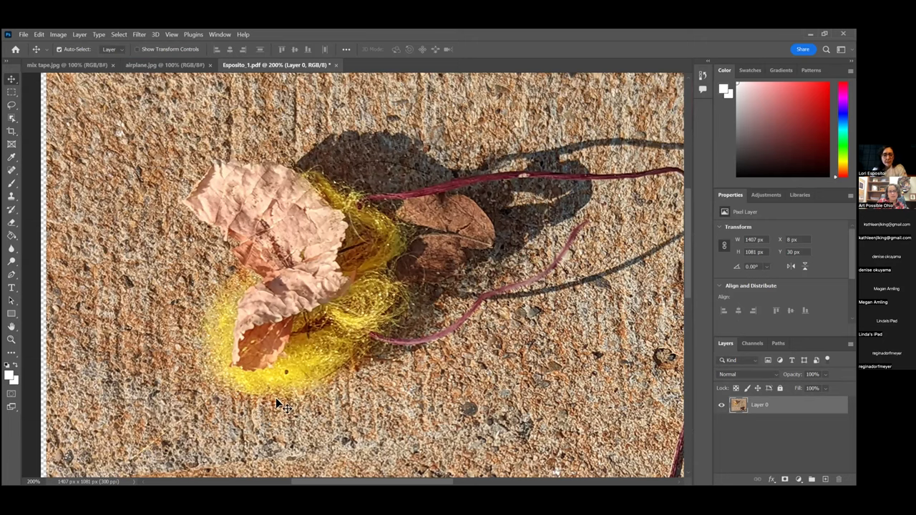
left_click(12, 339)
left_click(387, 349, "alt")
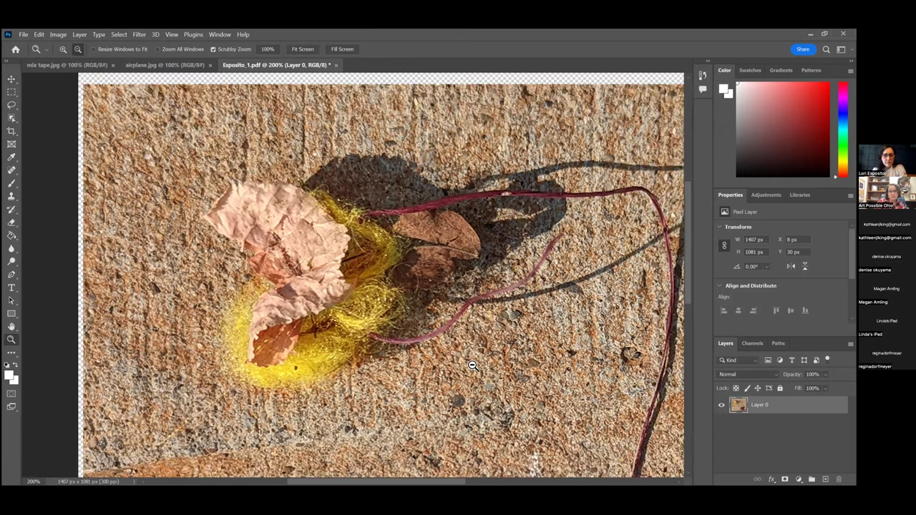
key("ctrl+1")
left_click(12, 79)
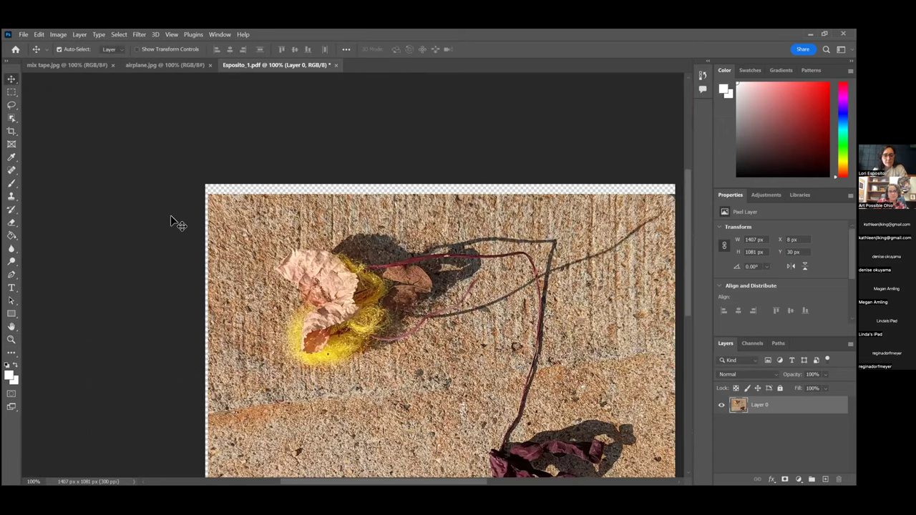
scroll(440, 304, "down", 1)
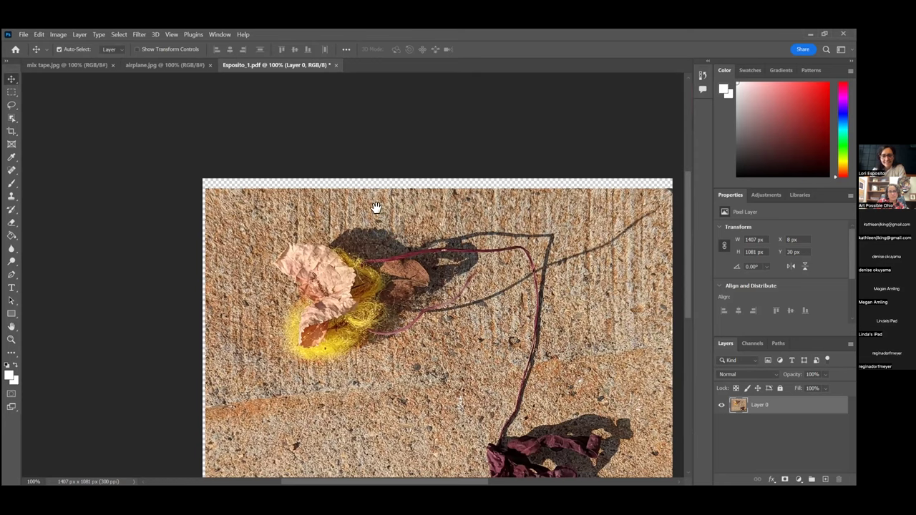
scroll(376, 208, "down", 2)
scroll(376, 208, "right", 1)
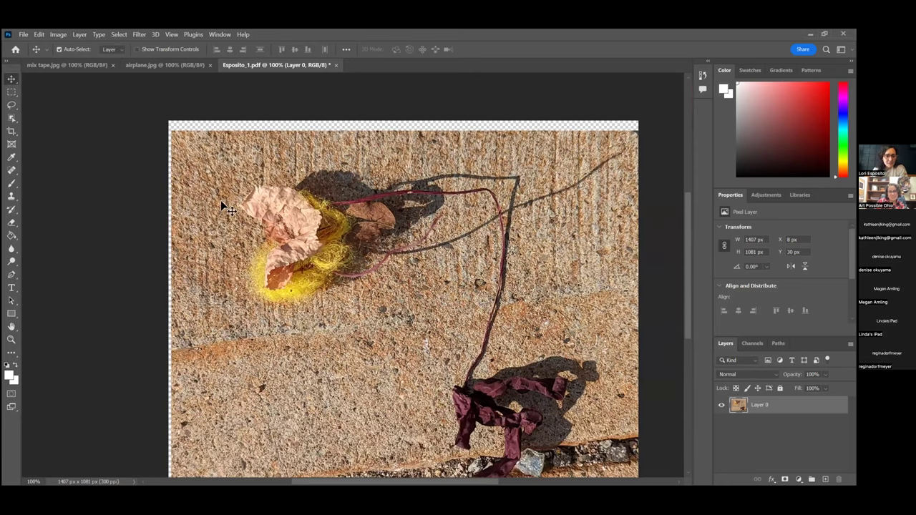
scroll(221, 204, "down", 2)
scroll(221, 204, "right", 1)
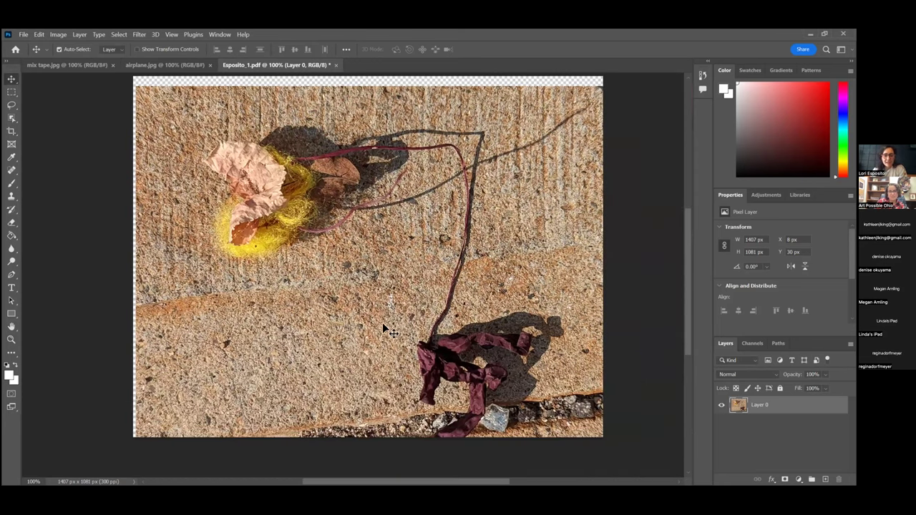